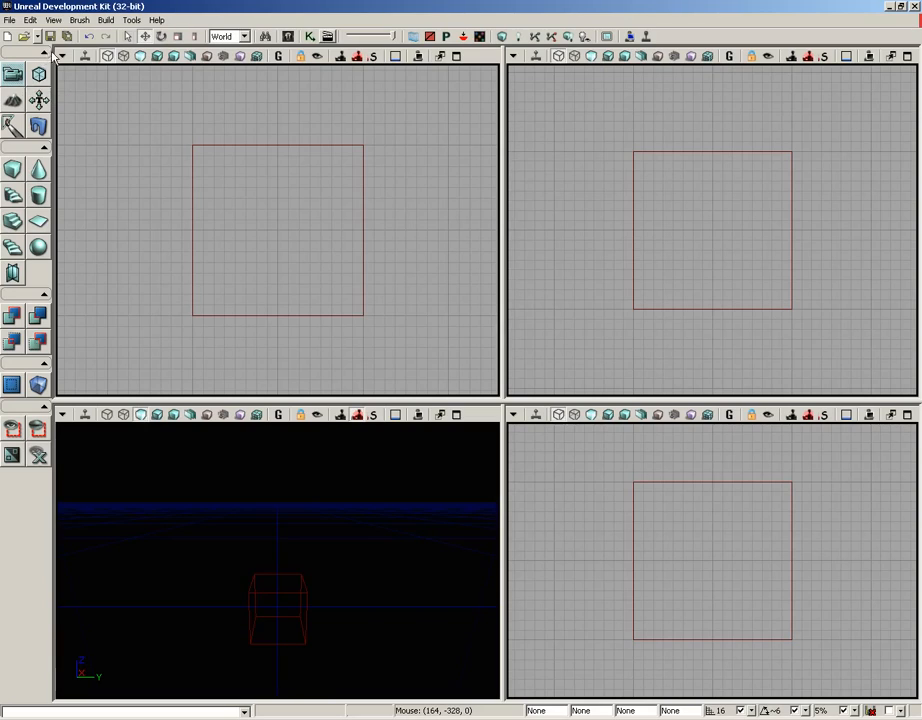
Collapse the sections of the toolbox one after another
{"action": "left_click", "coordinate": [44, 53]}
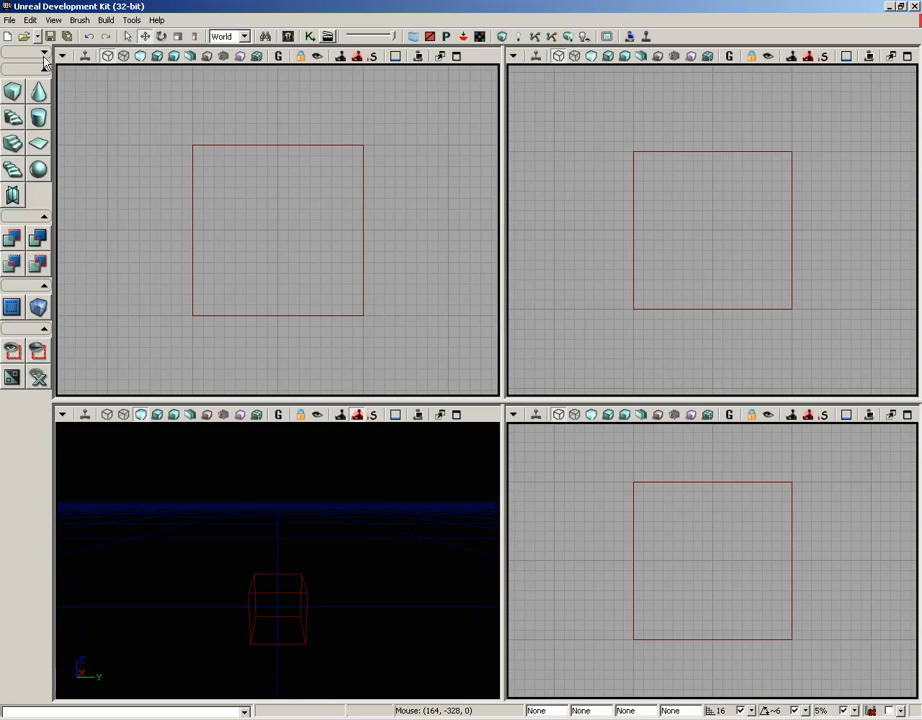
{"action": "left_click", "coordinate": [44, 69]}
{"action": "left_click", "coordinate": [44, 86]}
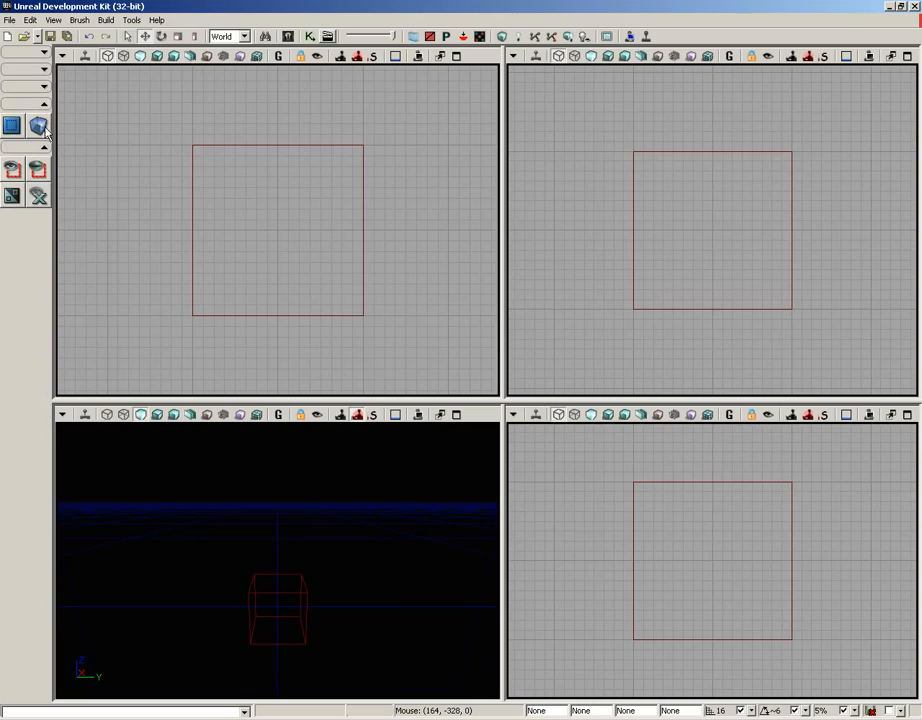
{"action": "left_click", "coordinate": [44, 103]}
{"action": "left_click", "coordinate": [44, 120]}
Expand all the collapsed toolbox sections again
{"action": "left_click", "coordinate": [44, 120]}
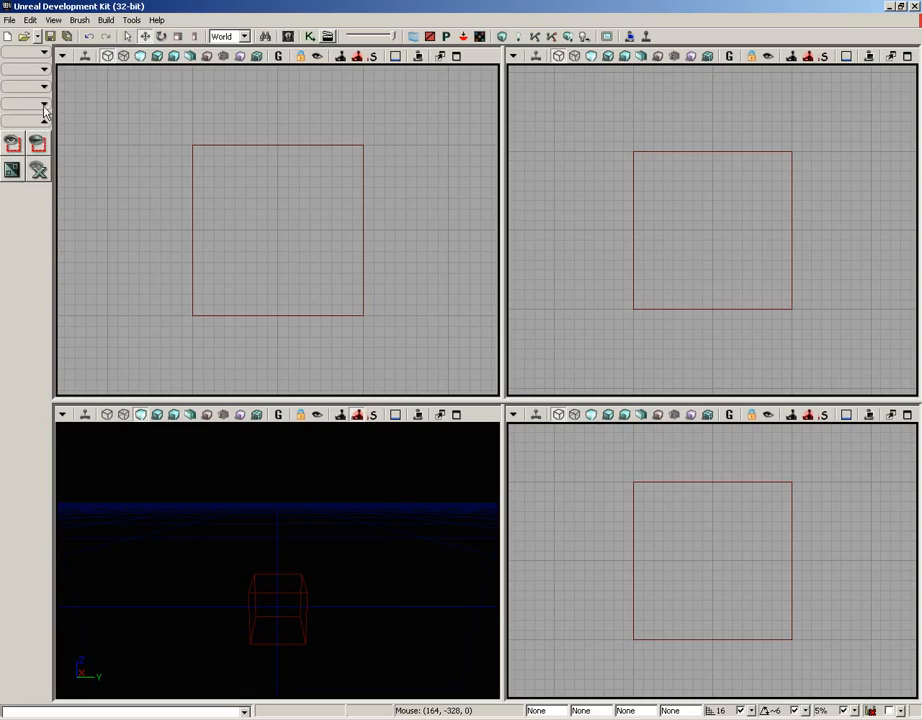
{"action": "left_click", "coordinate": [44, 103]}
{"action": "left_click", "coordinate": [44, 86]}
{"action": "left_click", "coordinate": [44, 69]}
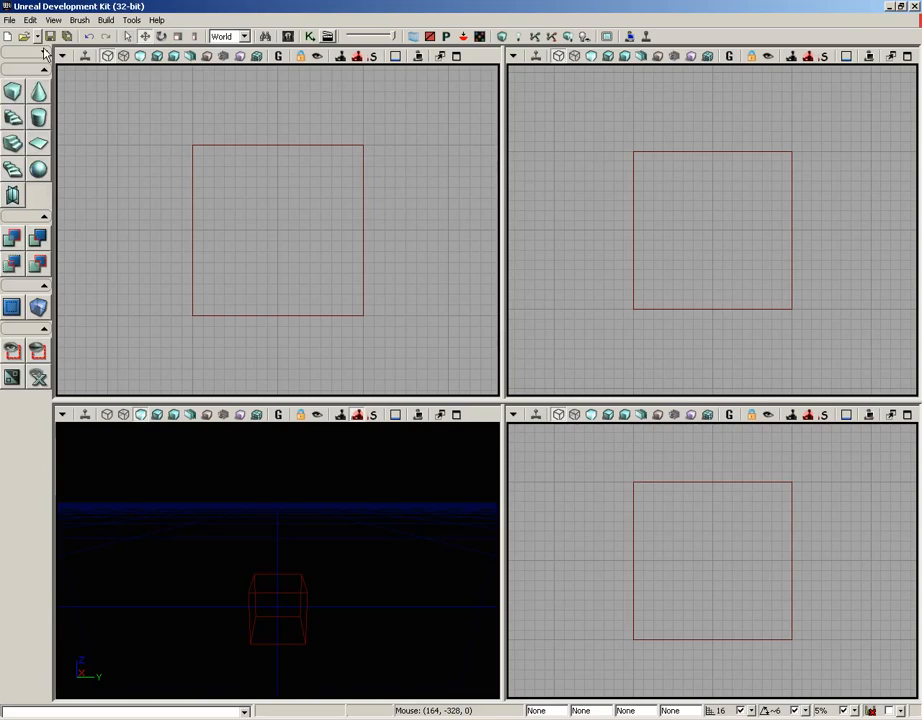
{"action": "left_click", "coordinate": [44, 53]}
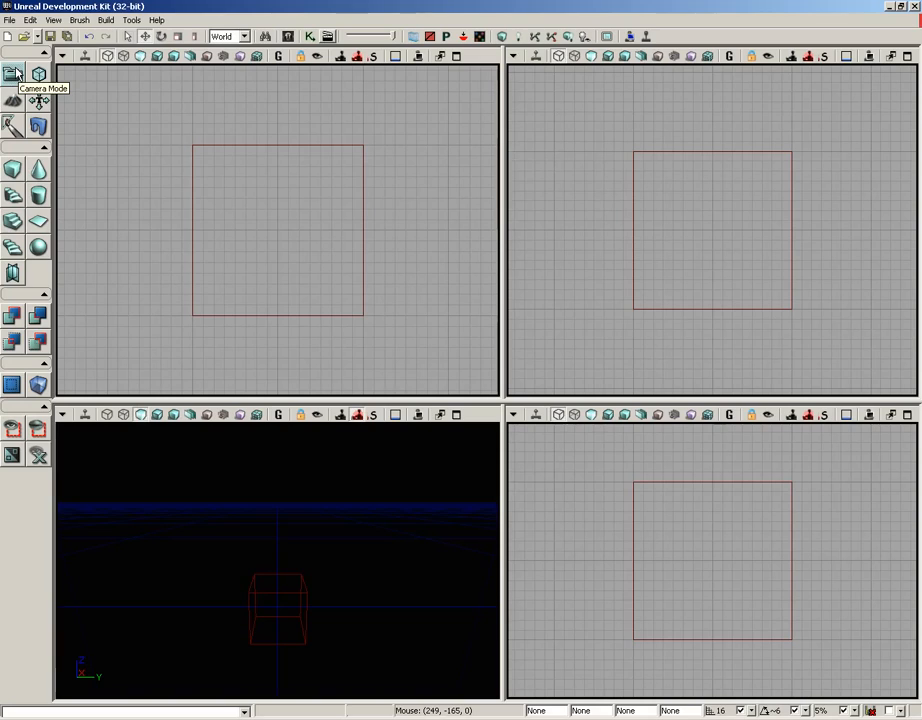
Open the map VCTF-Necropolis.udk and look around it in the perspective view
{"action": "left_click", "coordinate": [10, 20]}
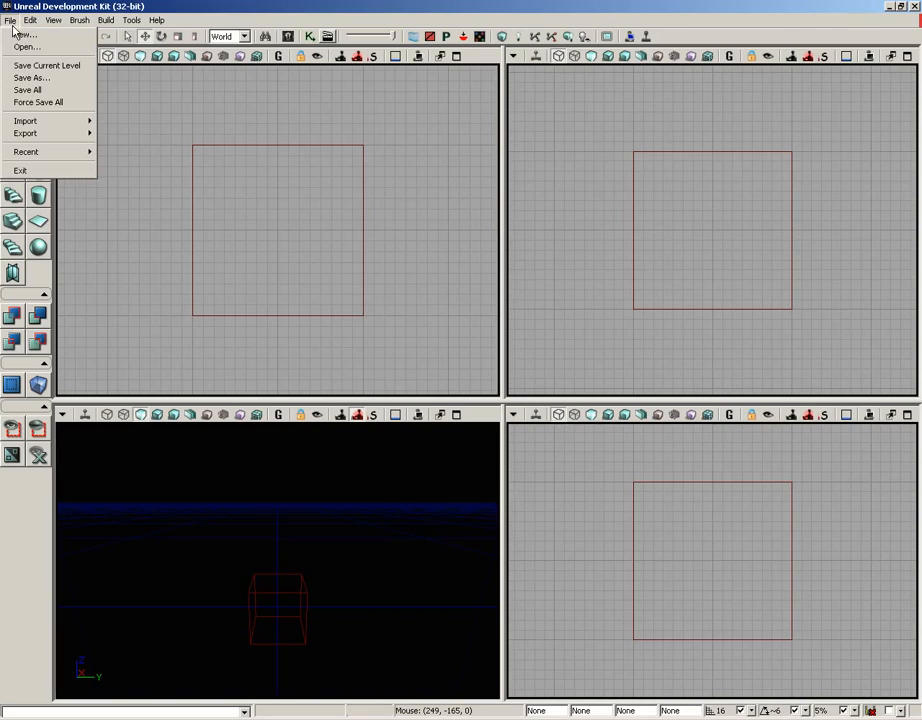
{"action": "left_click", "coordinate": [26, 47]}
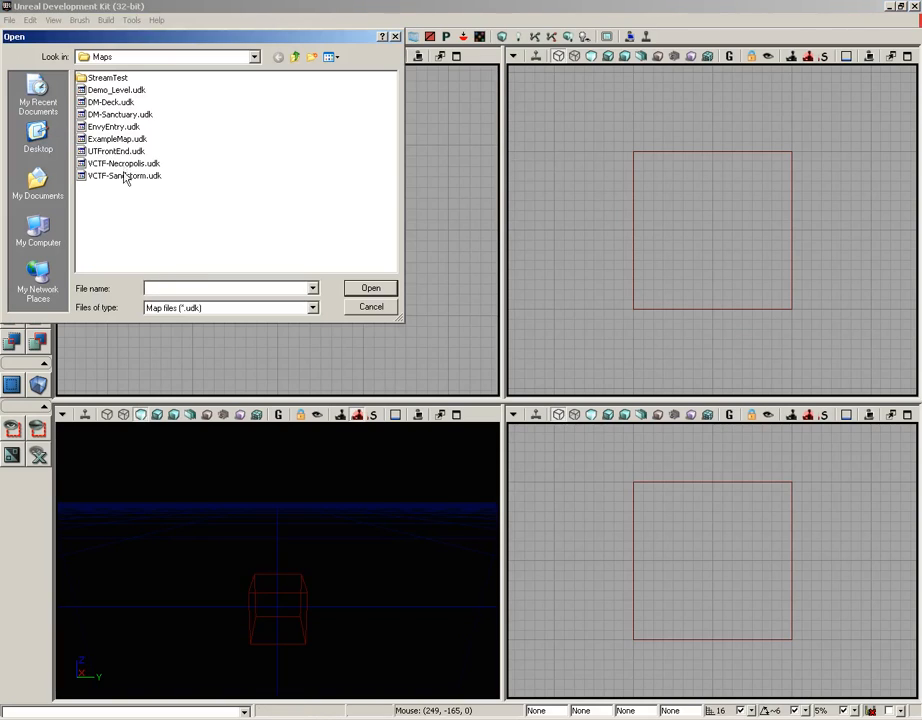
{"action": "double_click", "coordinate": [125, 163]}
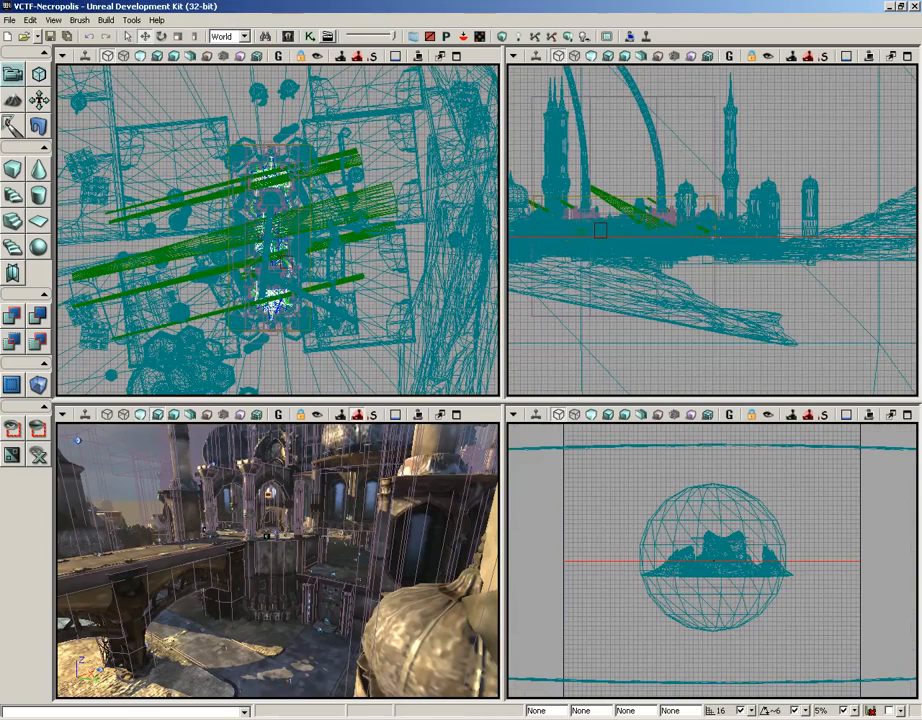
{"action": "left_click_drag", "start_coordinate": [277, 560], "coordinate": [58, 494]}
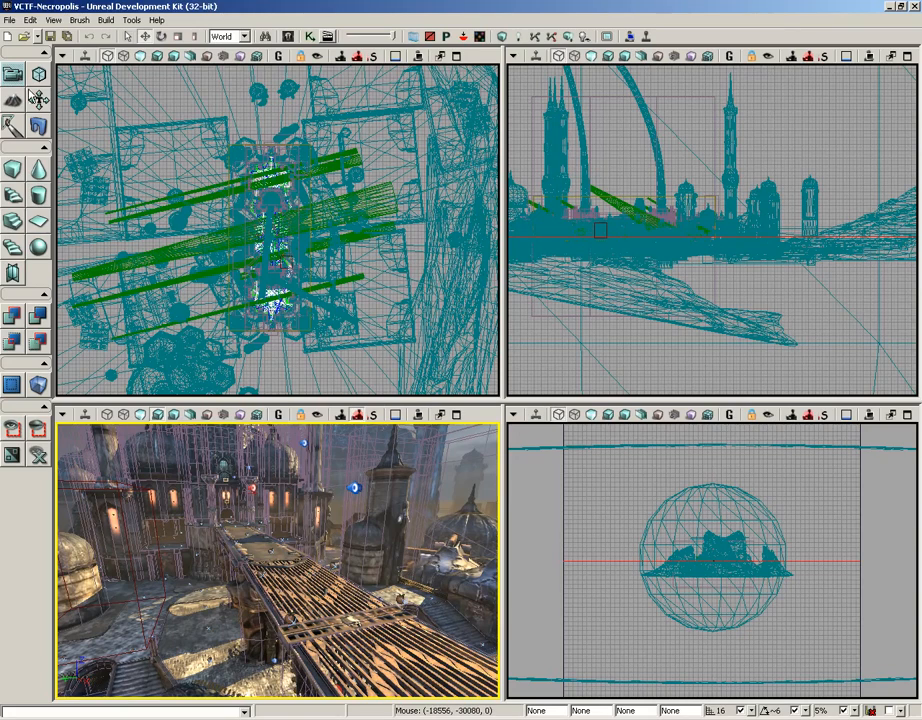
{"action": "left_click_drag", "start_coordinate": [261, 570], "coordinate": [105, 564]}
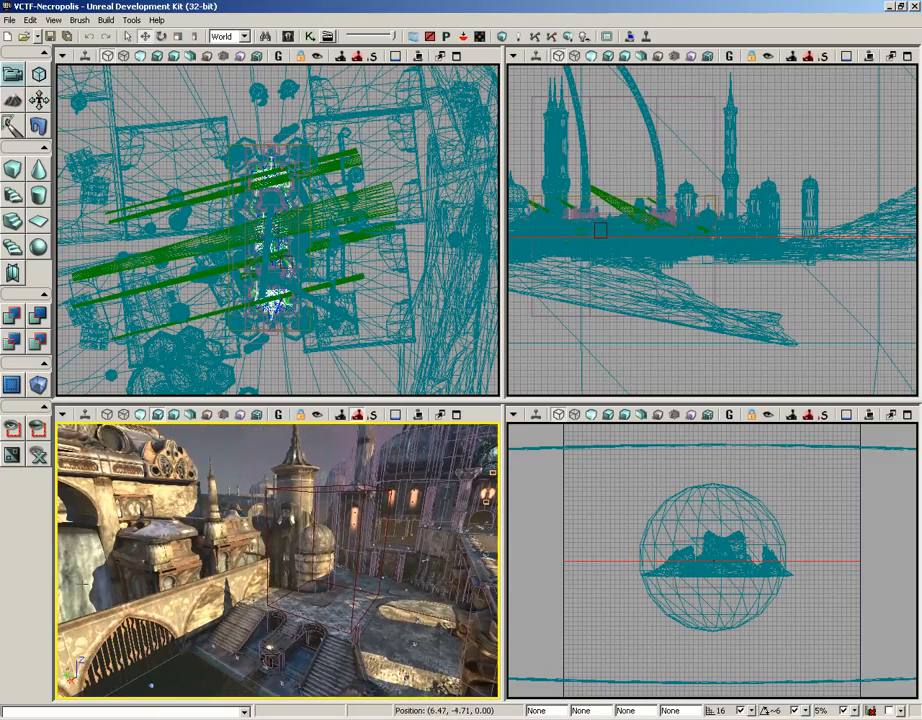
Enter Geometry Mode and move the Geometry Tools window clear of the perspective view
{"action": "left_click", "coordinate": [39, 75]}
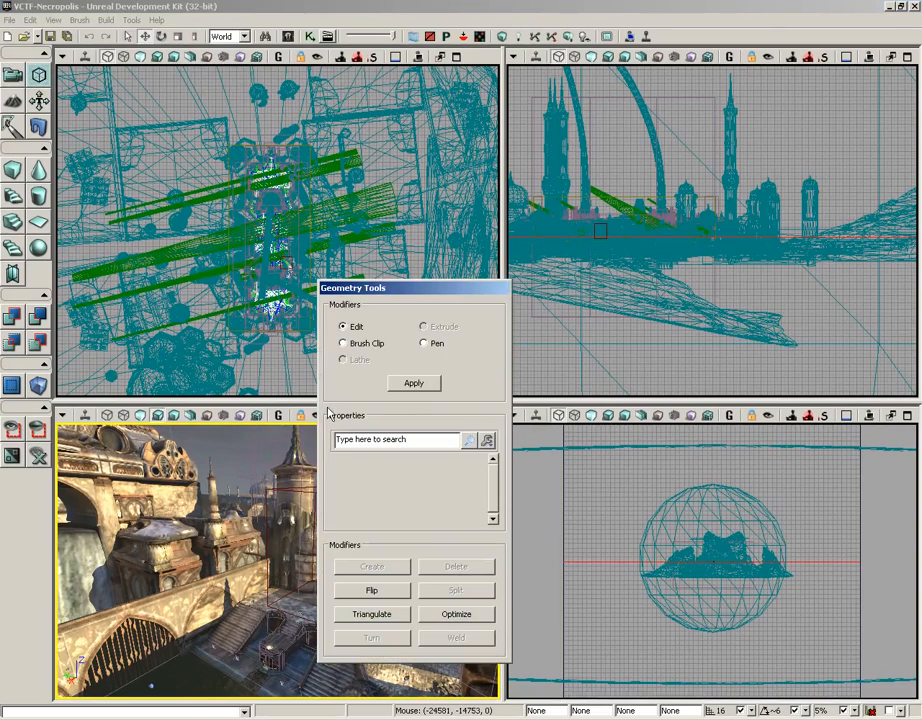
{"action": "left_click_drag", "start_coordinate": [389, 292], "coordinate": [695, 234]}
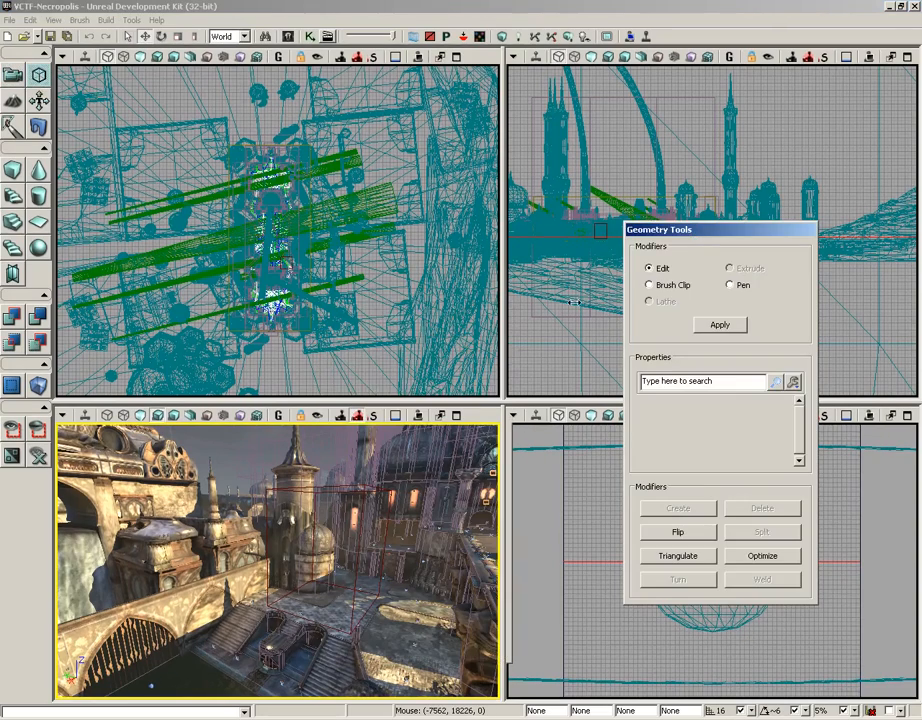
{"action": "right_click_drag", "start_coordinate": [352, 505], "coordinate": [357, 421]}
{"action": "middle_click_drag", "start_coordinate": [357, 421], "coordinate": [334, 220]}
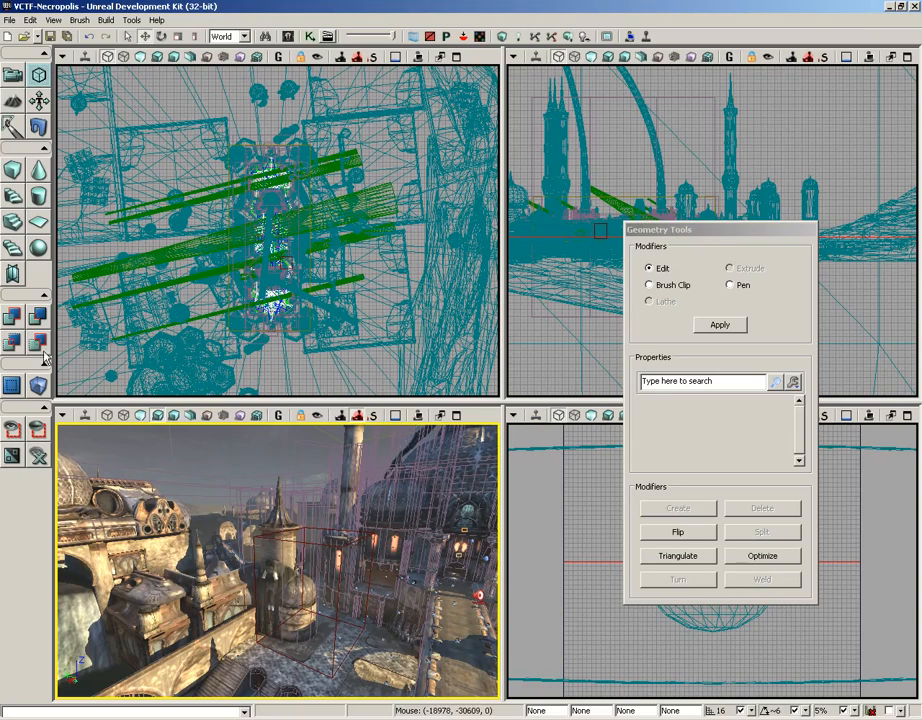
Create a new level with the Additive geometry style and maximize its perspective viewport on the builder brush
{"action": "left_click", "coordinate": [10, 21]}
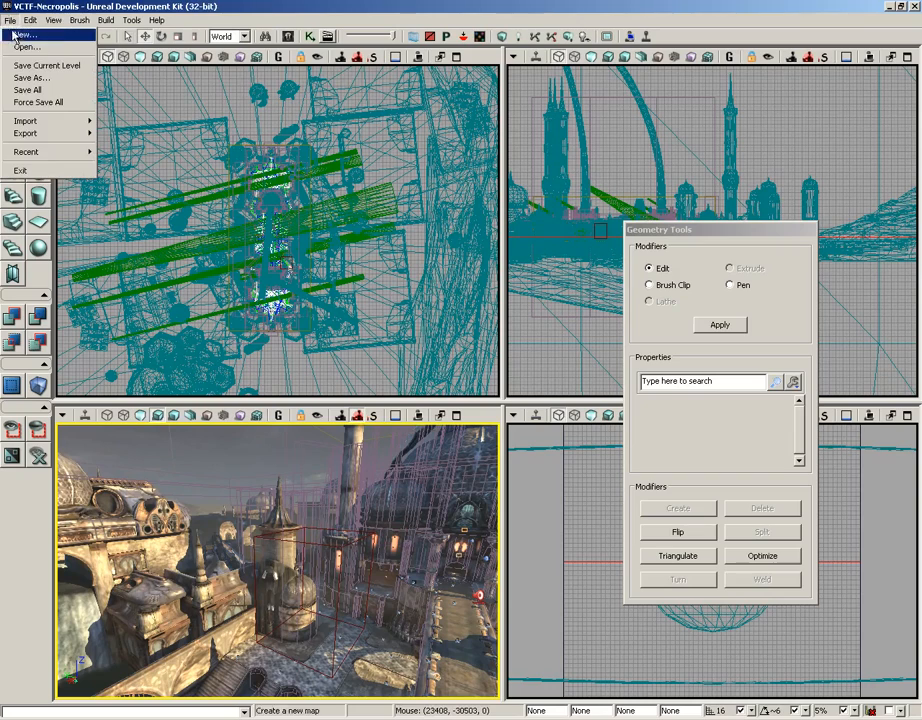
{"action": "left_click", "coordinate": [18, 33]}
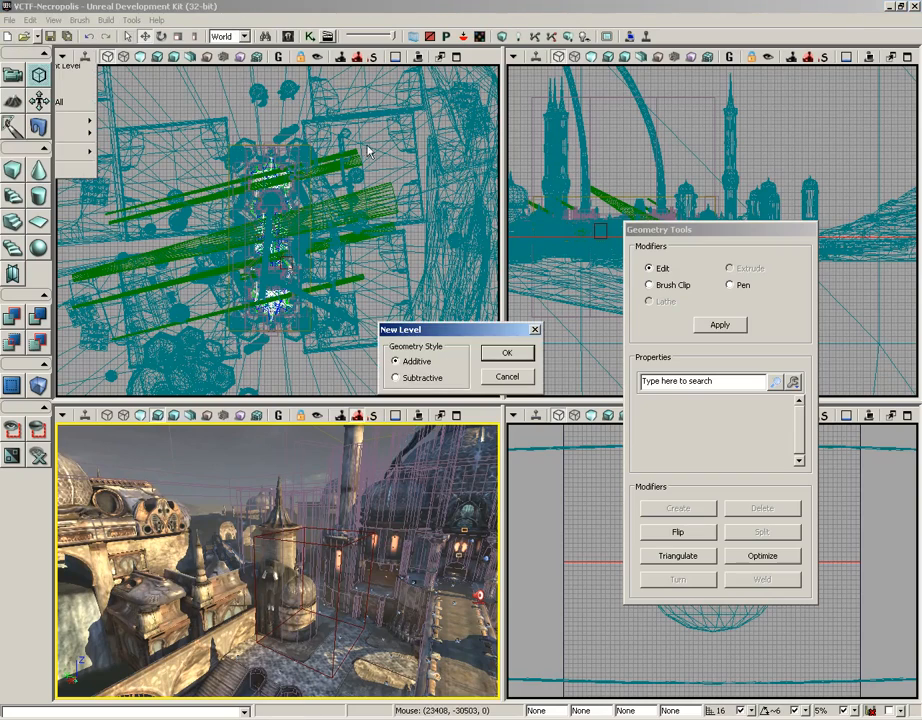
{"action": "left_click", "coordinate": [507, 353]}
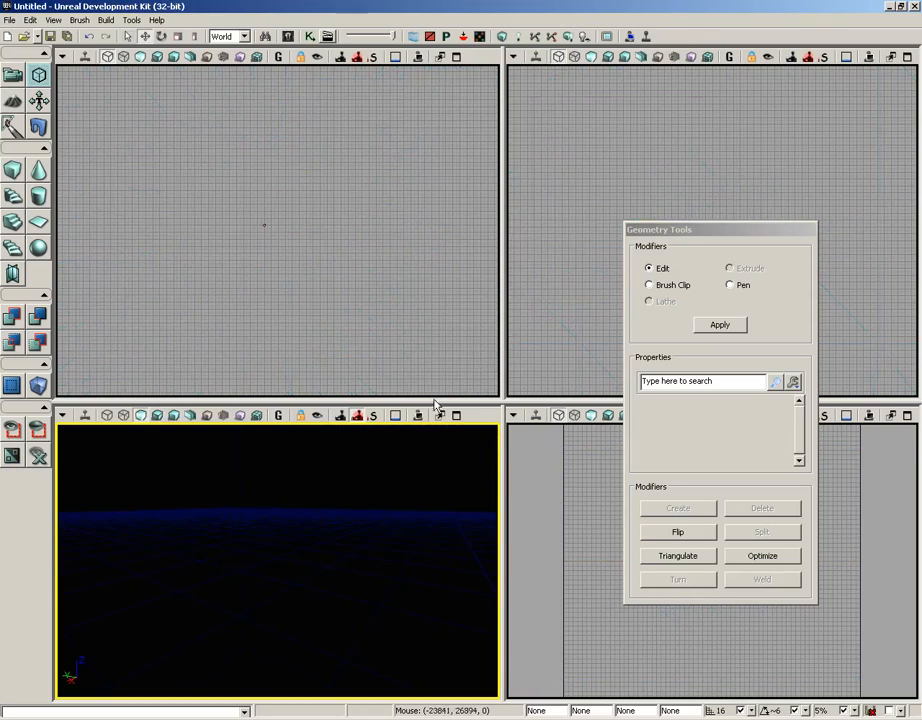
{"action": "middle_click_drag", "start_coordinate": [500, 603], "coordinate": [500, 697]}
{"action": "left_click_drag", "start_coordinate": [500, 697], "coordinate": [261, 323]}
{"action": "left_click", "coordinate": [455, 418]}
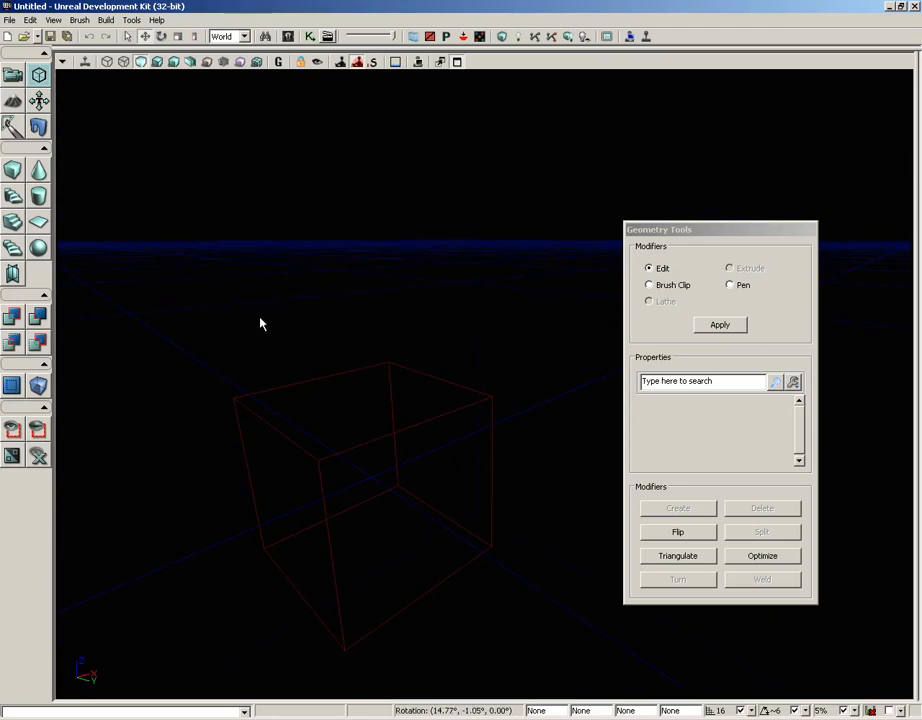
Select the builder brush in Geometry Mode, raise one upper corner vertex and pull it outward along the X axis
{"action": "left_click", "coordinate": [40, 77]}
{"action": "left_click", "coordinate": [420, 420]}
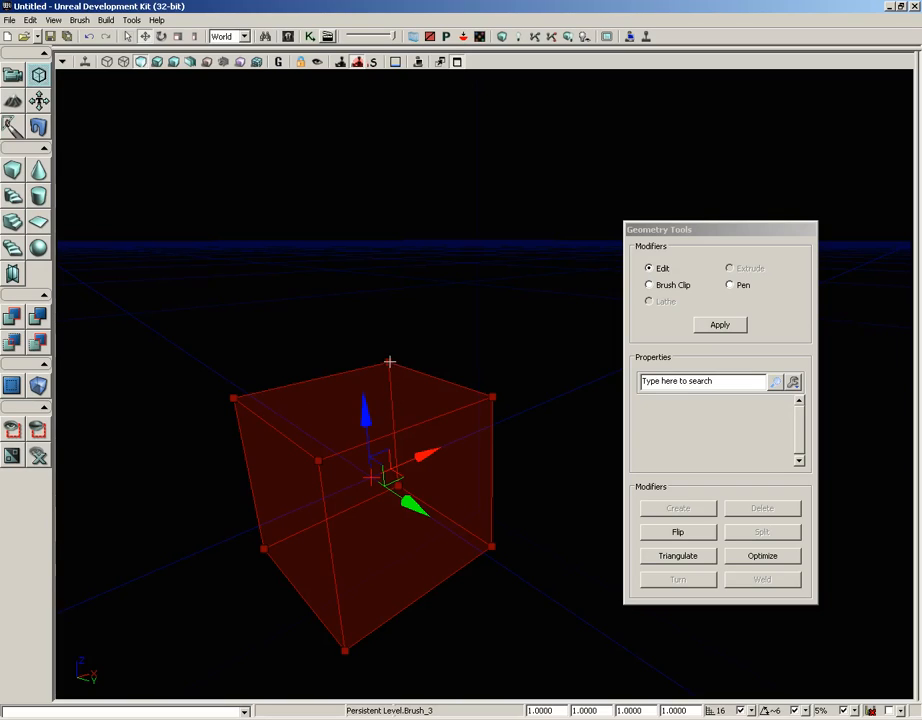
{"action": "left_click", "coordinate": [232, 397]}
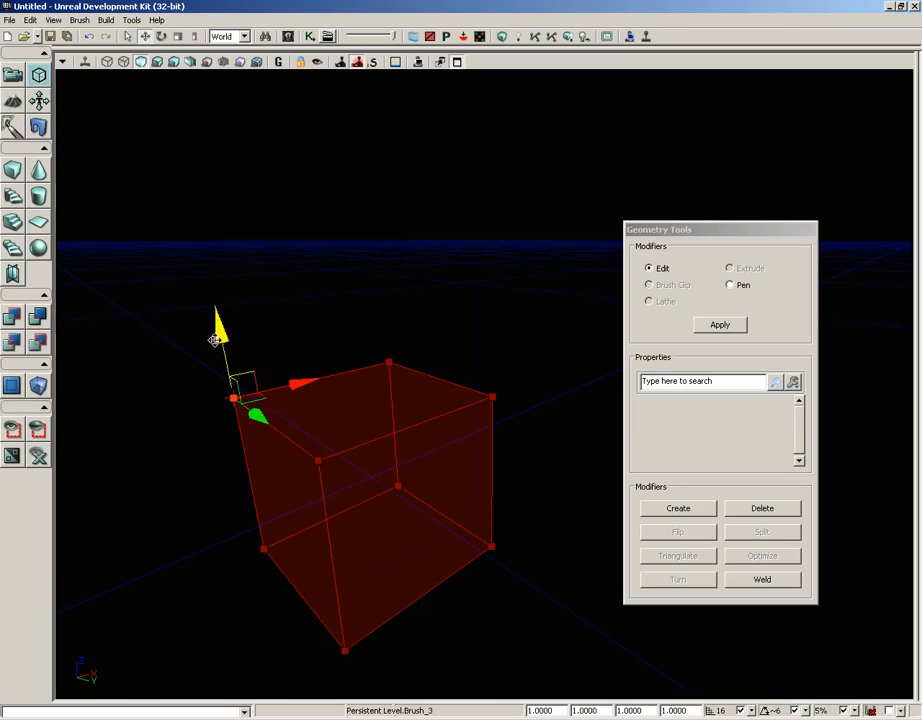
{"action": "left_click_drag", "start_coordinate": [221, 330], "coordinate": [222, 261]}
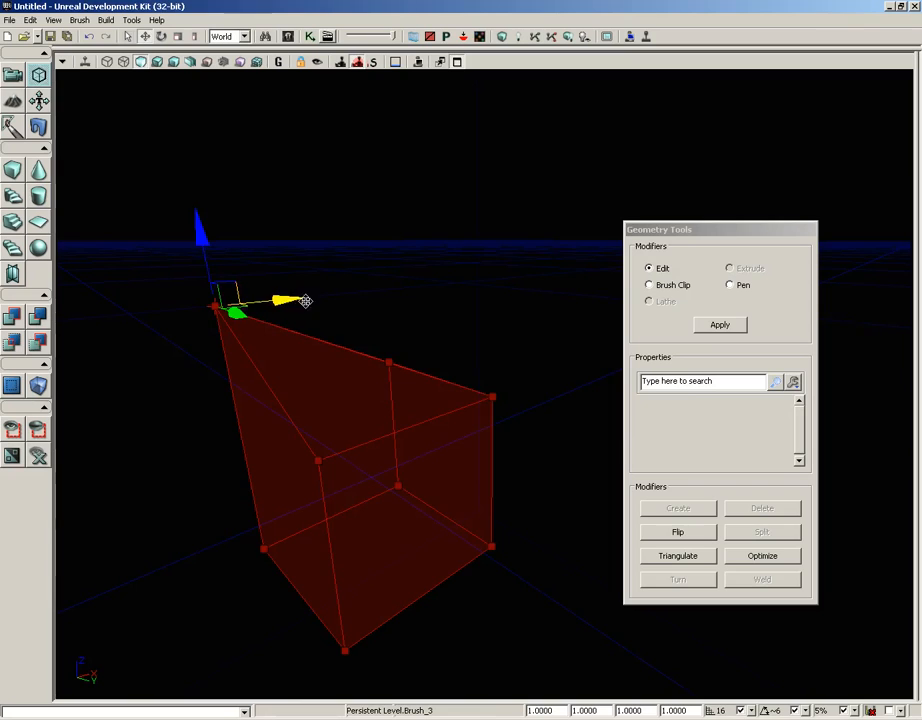
{"action": "mouse_move", "coordinate": [305, 300]}
{"action": "left_mouse_down"}
{"action": "mouse_move", "coordinate": [204, 300]}
{"action": "mouse_move", "coordinate": [220, 300]}
{"action": "left_mouse_up"}
Select a side face of the builder brush and pull it outward along the Y axis
{"action": "left_click", "coordinate": [261, 486]}
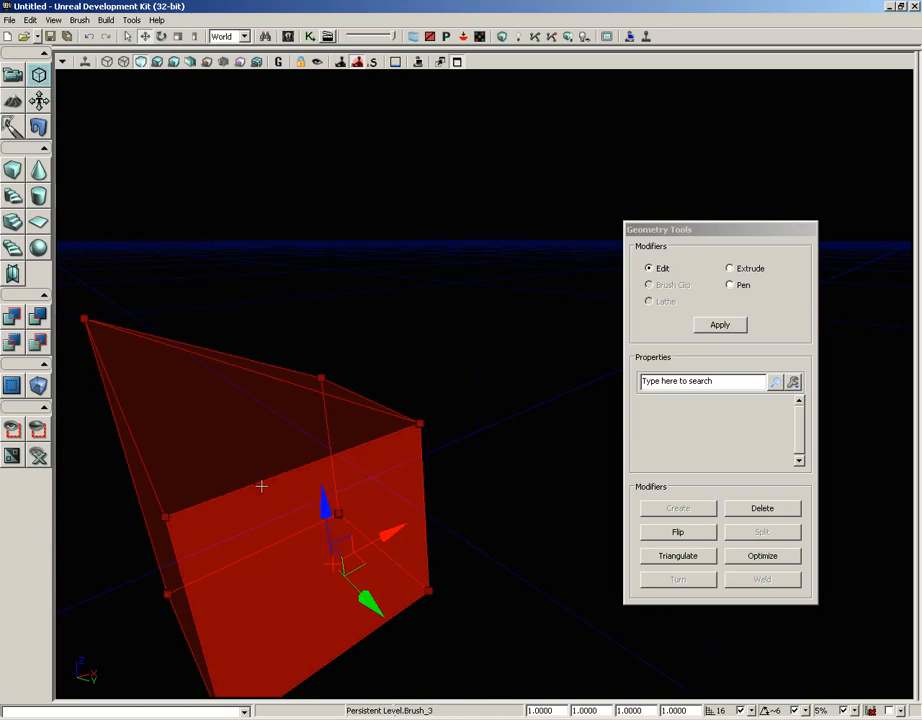
{"action": "mouse_move", "coordinate": [311, 578]}
{"action": "left_mouse_down"}
{"action": "mouse_move", "coordinate": [366, 596]}
{"action": "mouse_move", "coordinate": [282, 620]}
{"action": "left_mouse_up"}
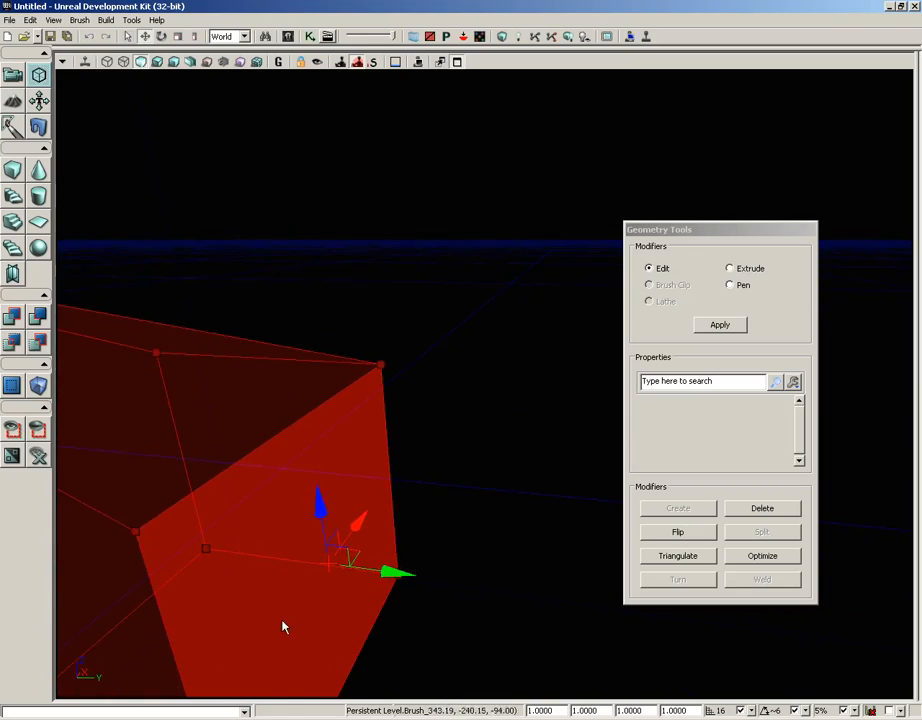
{"action": "left_click_drag", "start_coordinate": [389, 574], "coordinate": [580, 598]}
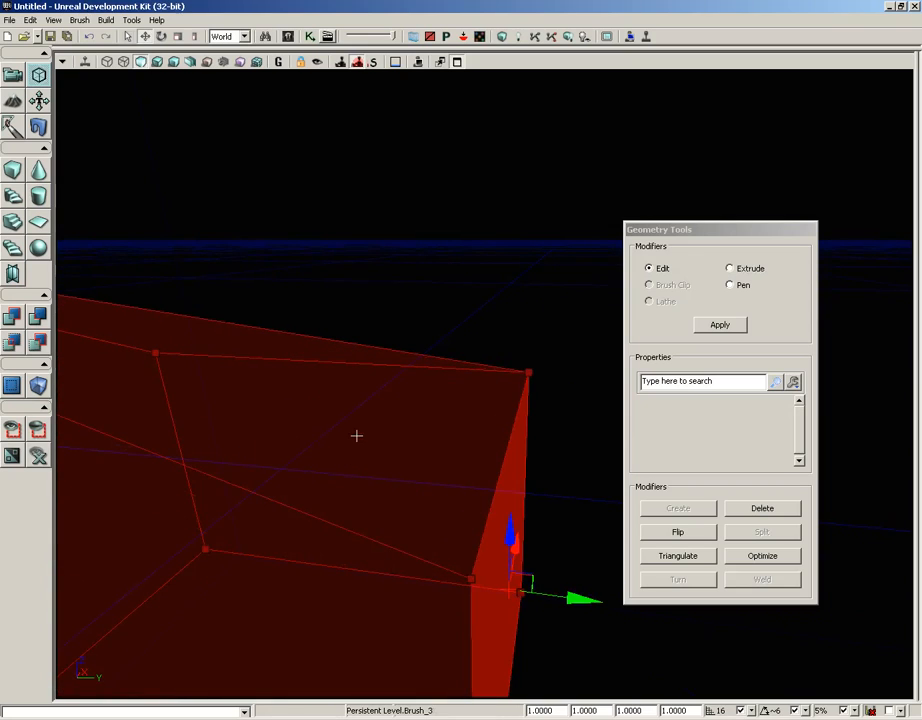
Select the upper edge of the pulled-out side of the builder brush and raise it along the Z axis
{"action": "mouse_move", "coordinate": [356, 436]}
{"action": "left_mouse_down"}
{"action": "mouse_move", "coordinate": [356, 480]}
{"action": "mouse_move", "coordinate": [366, 482]}
{"action": "left_mouse_up"}
{"action": "left_click", "coordinate": [465, 386]}
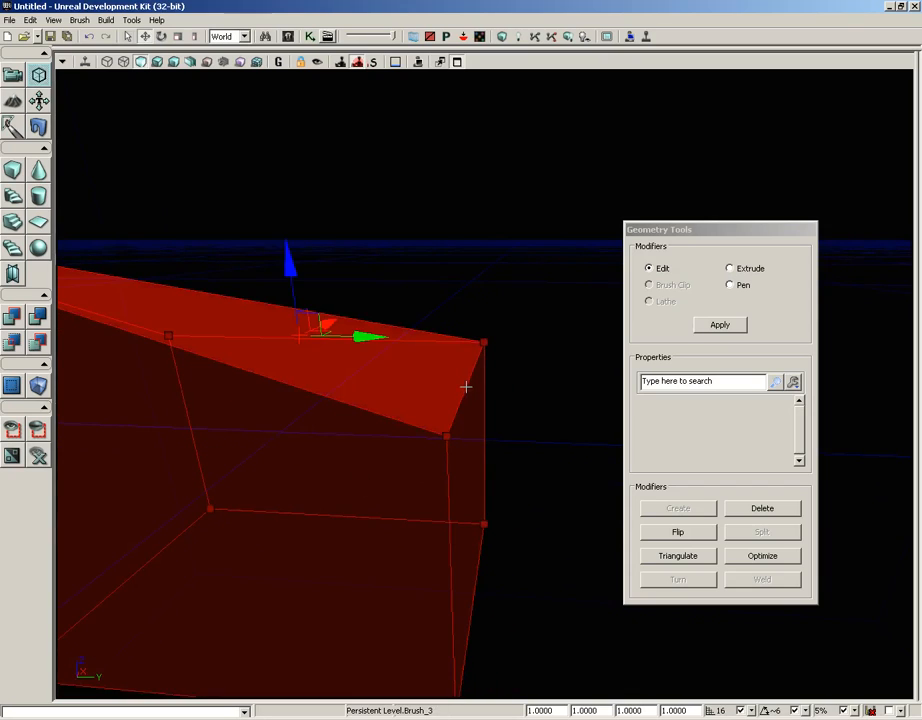
{"action": "left_click", "coordinate": [466, 386]}
{"action": "left_click", "coordinate": [466, 386]}
{"action": "left_click", "coordinate": [466, 386]}
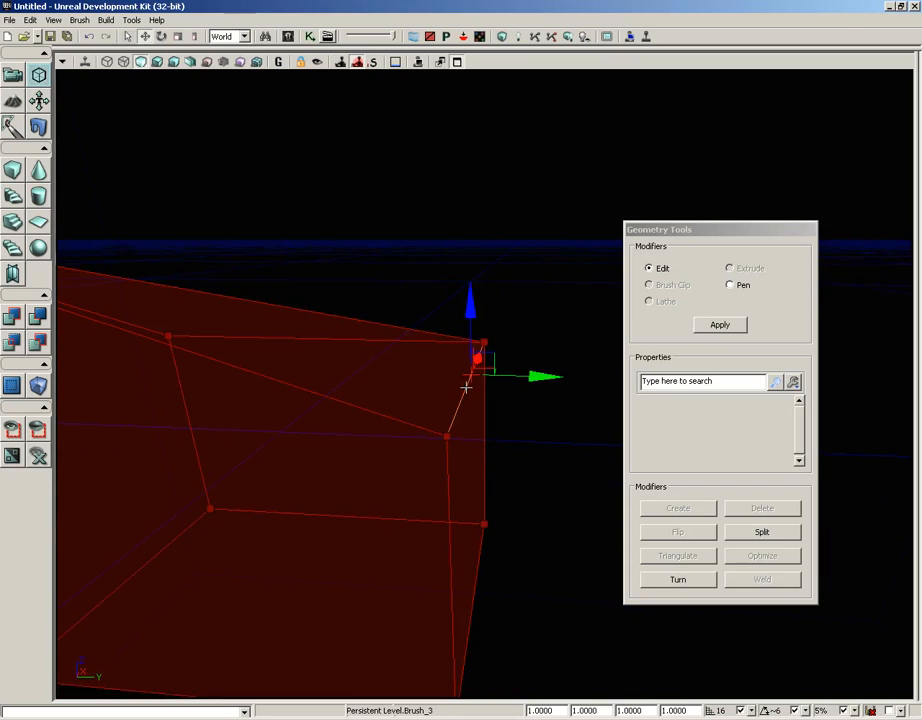
{"action": "mouse_move", "coordinate": [480, 321]}
{"action": "left_mouse_down"}
{"action": "mouse_move", "coordinate": [475, 226]}
{"action": "mouse_move", "coordinate": [457, 180]}
{"action": "left_mouse_up"}
{"action": "mouse_move", "coordinate": [343, 419]}
{"action": "left_mouse_down"}
{"action": "mouse_move", "coordinate": [338, 455]}
{"action": "mouse_move", "coordinate": [331, 410]}
{"action": "left_mouse_up"}
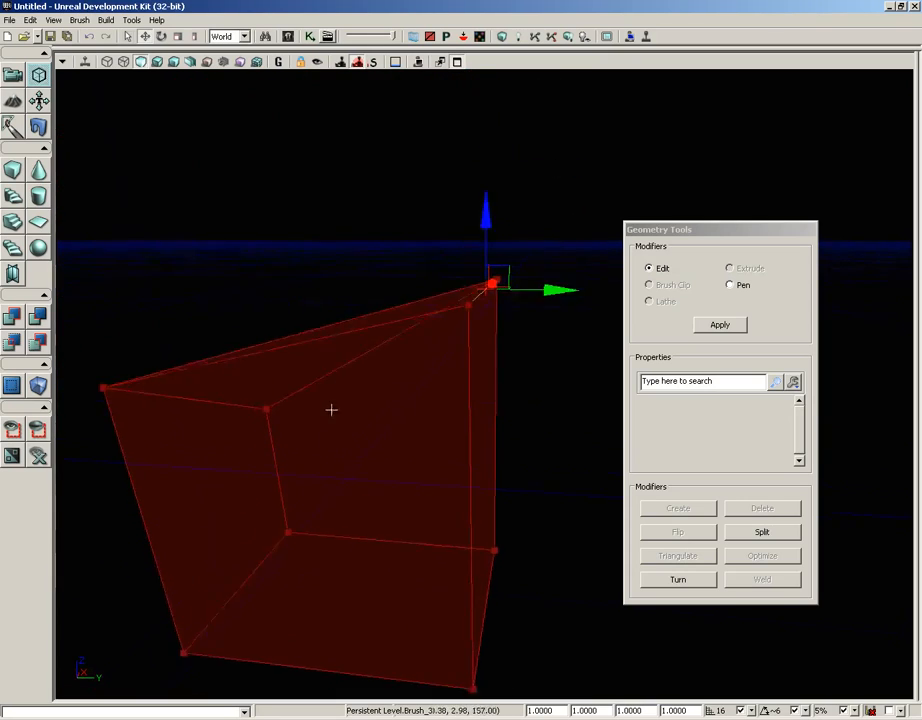
{"action": "right_click_drag", "start_coordinate": [331, 410], "coordinate": [333, 420]}
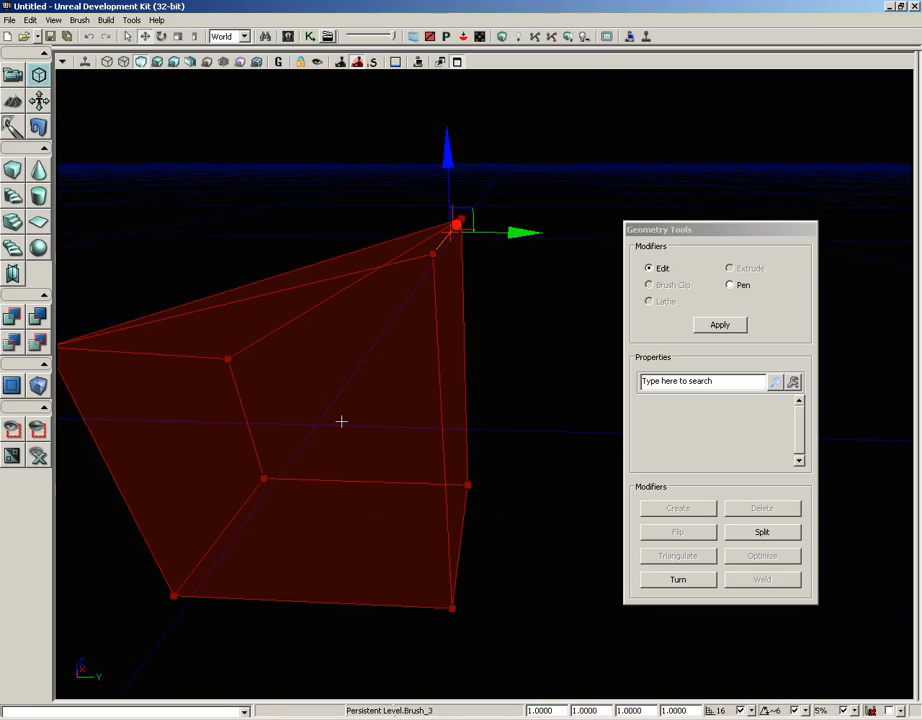
Rebuild the builder brush as a cube, then enter Terrain Editing Mode and move its window away from the brush
{"action": "left_click", "coordinate": [13, 173]}
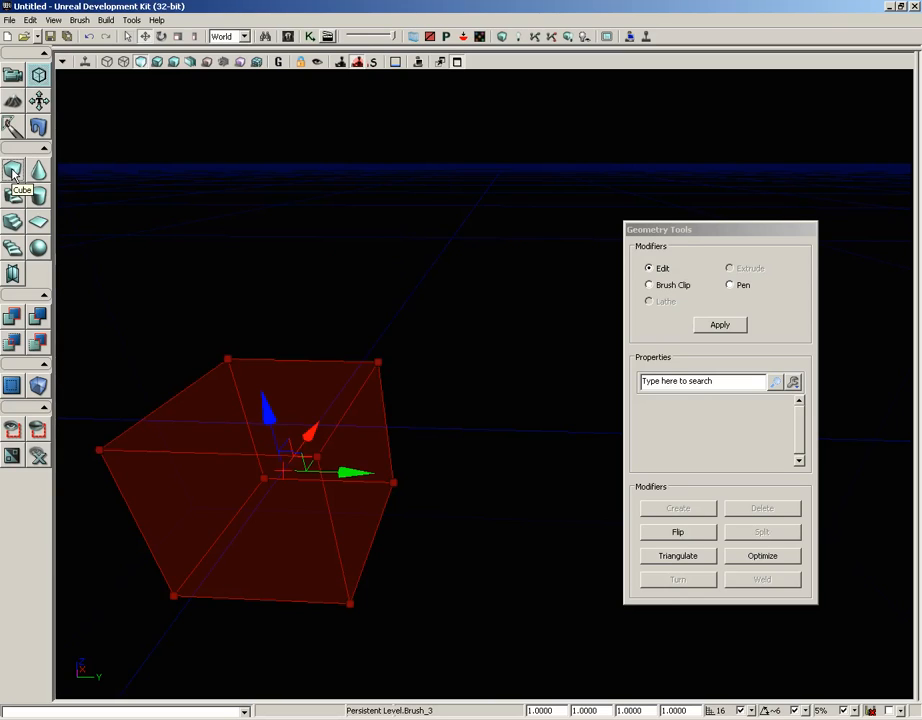
{"action": "left_click", "coordinate": [11, 103]}
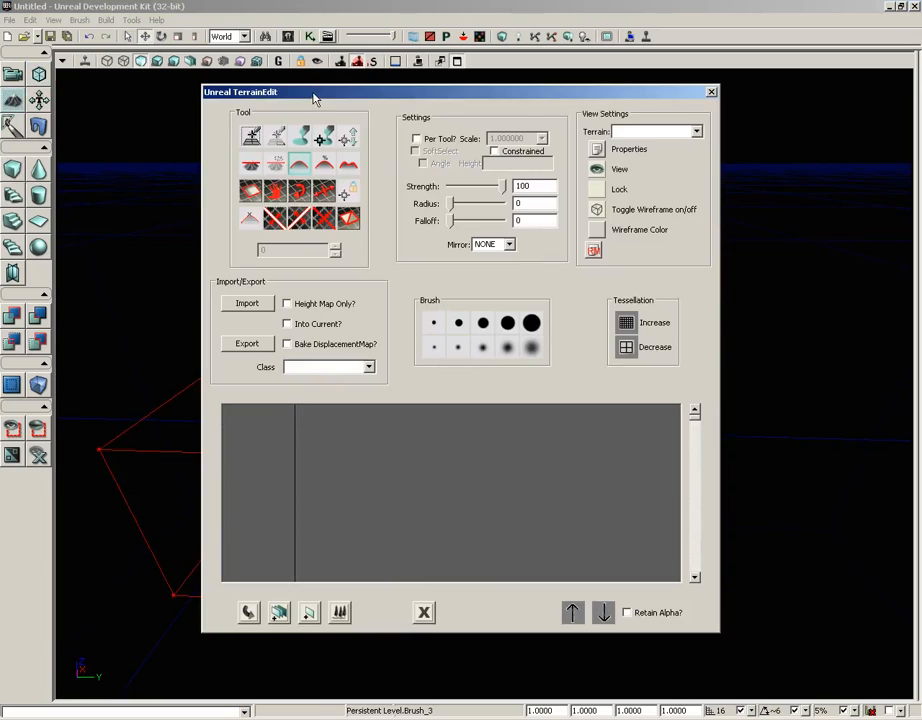
{"action": "left_click_drag", "start_coordinate": [313, 98], "coordinate": [513, 104]}
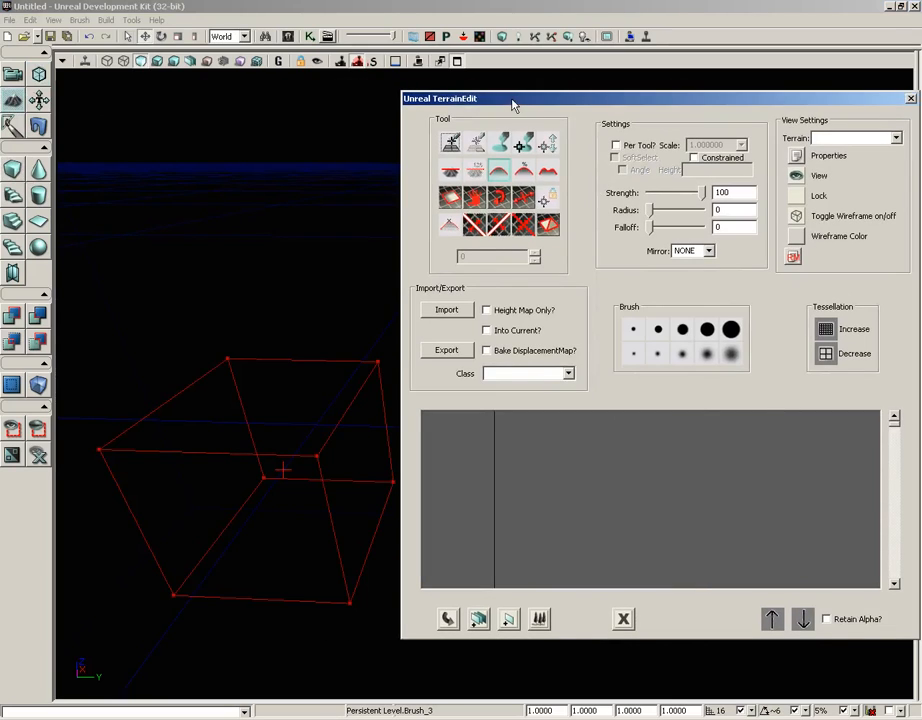
Open the map VCTF-Sandstorm.udk and look around it in the perspective view
{"action": "left_click", "coordinate": [9, 20]}
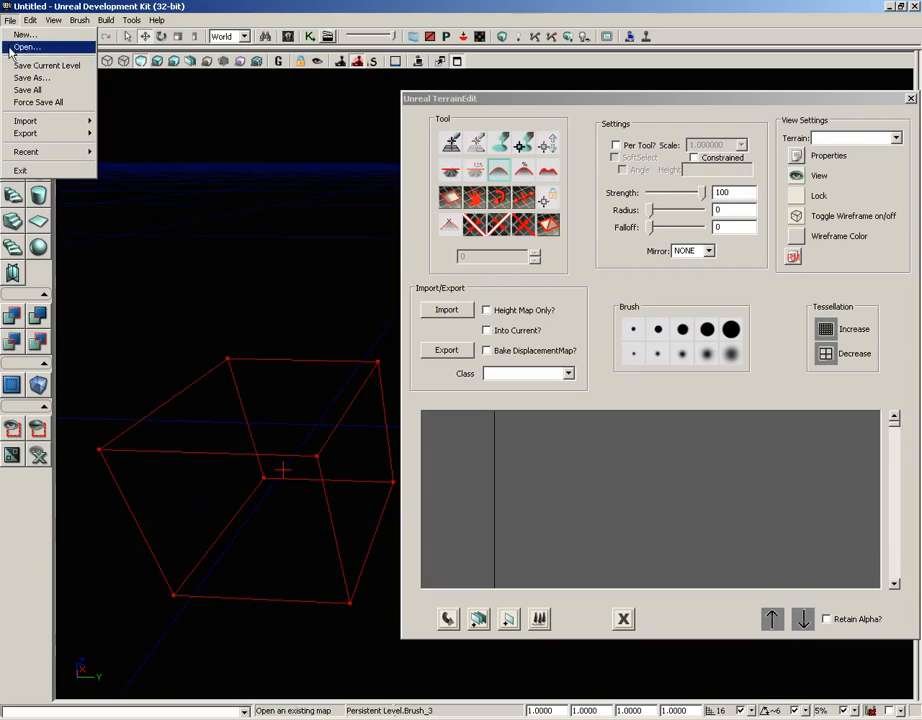
{"action": "left_click", "coordinate": [20, 46]}
{"action": "left_click", "coordinate": [455, 388]}
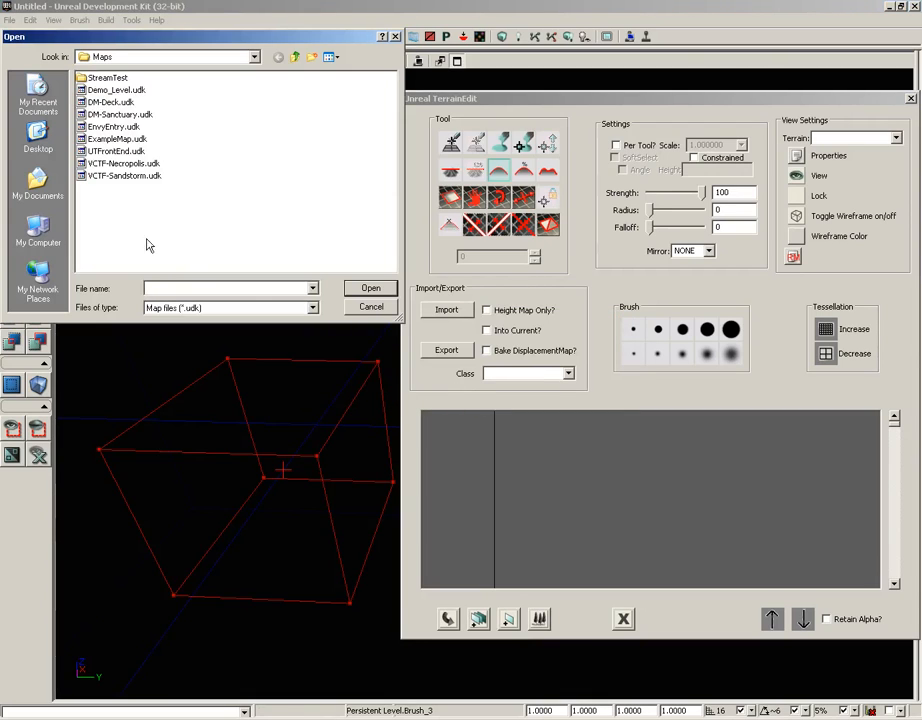
{"action": "left_click", "coordinate": [118, 177]}
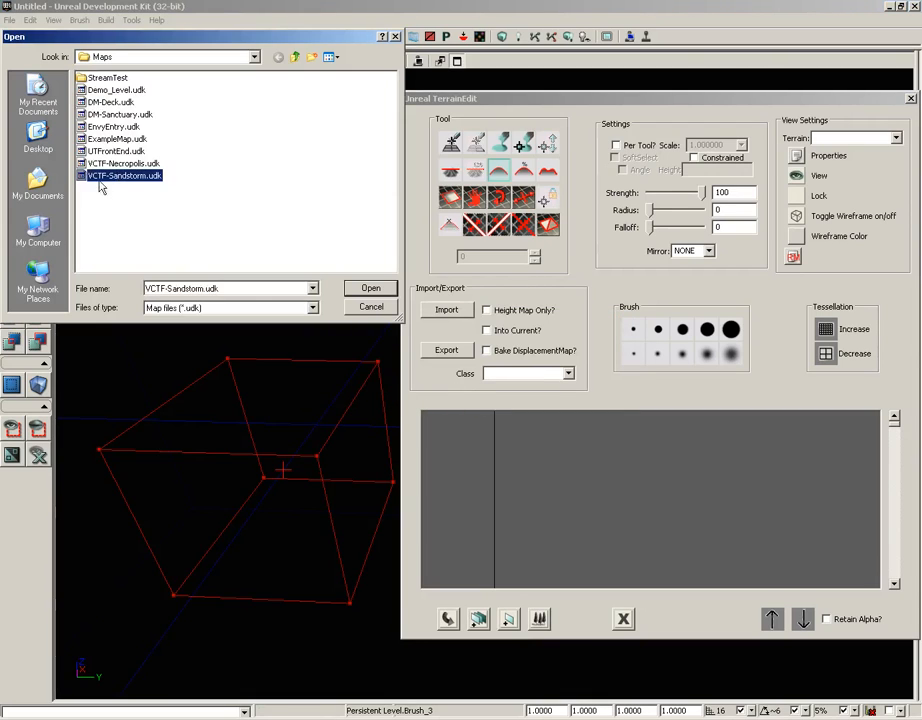
{"action": "left_click", "coordinate": [391, 291]}
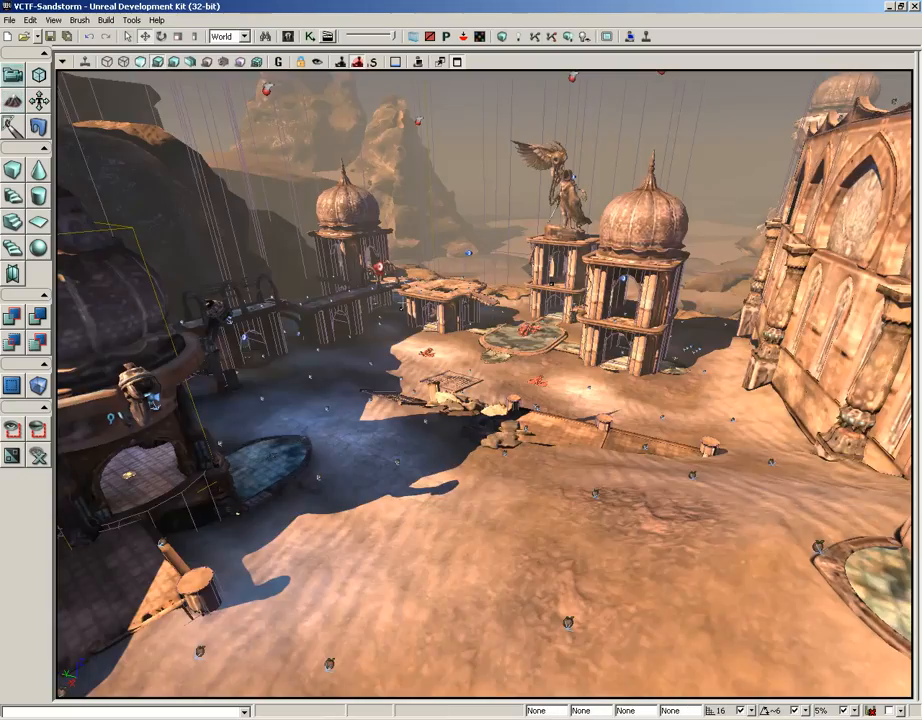
{"action": "left_click_drag", "start_coordinate": [793, 300], "coordinate": [793, 278]}
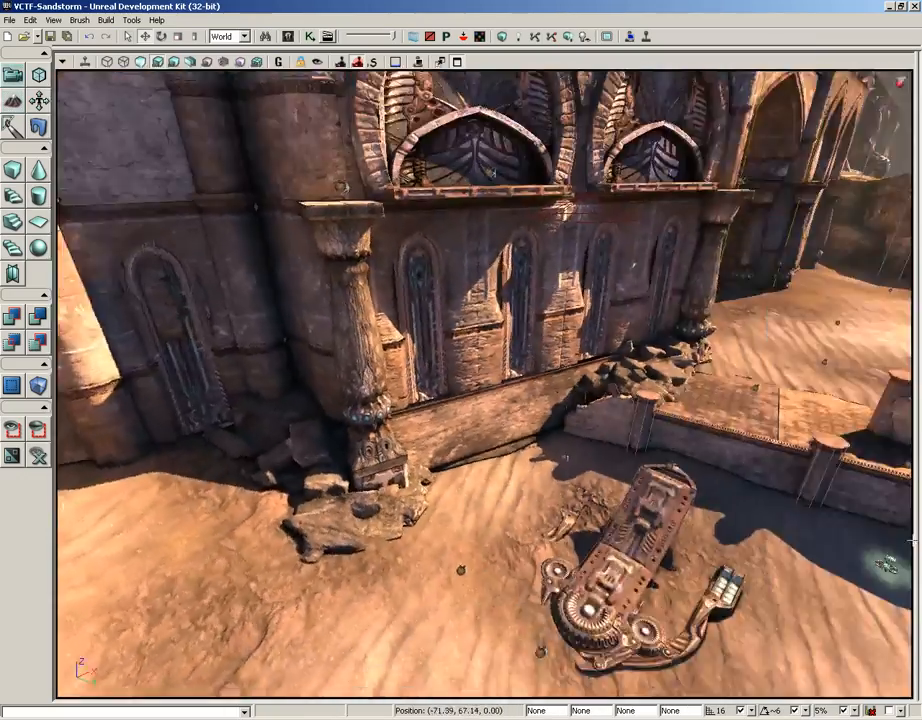
Enter Terrain Editing Mode on the Sandstorm map and move the terrain window toward the middle of the view
{"action": "left_click_drag", "start_coordinate": [793, 278], "coordinate": [828, 272]}
{"action": "right_click_drag", "start_coordinate": [823, 697], "coordinate": [817, 694]}
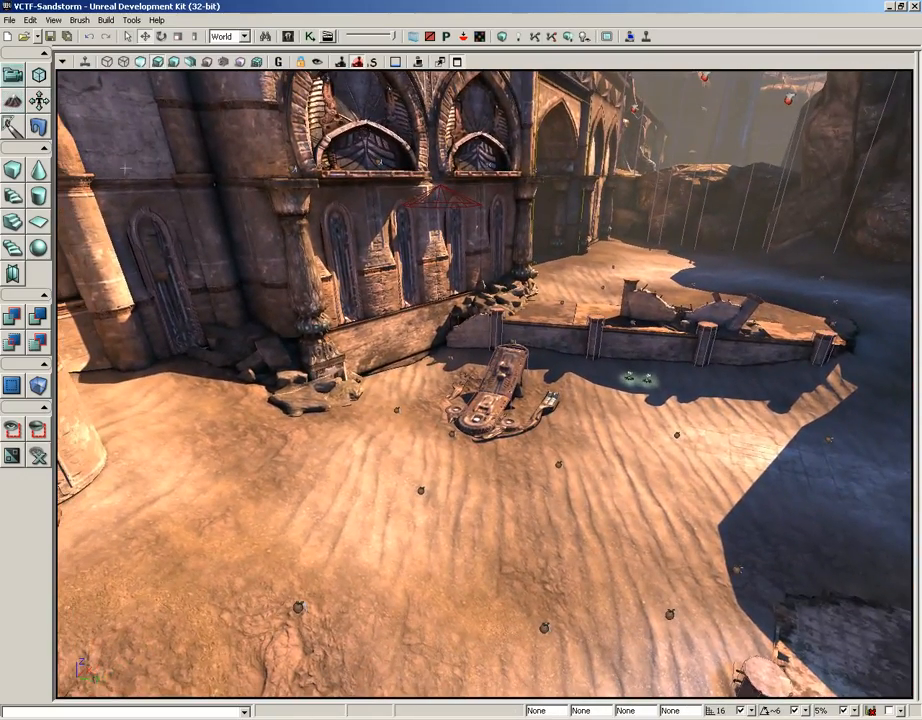
{"action": "left_click", "coordinate": [12, 101]}
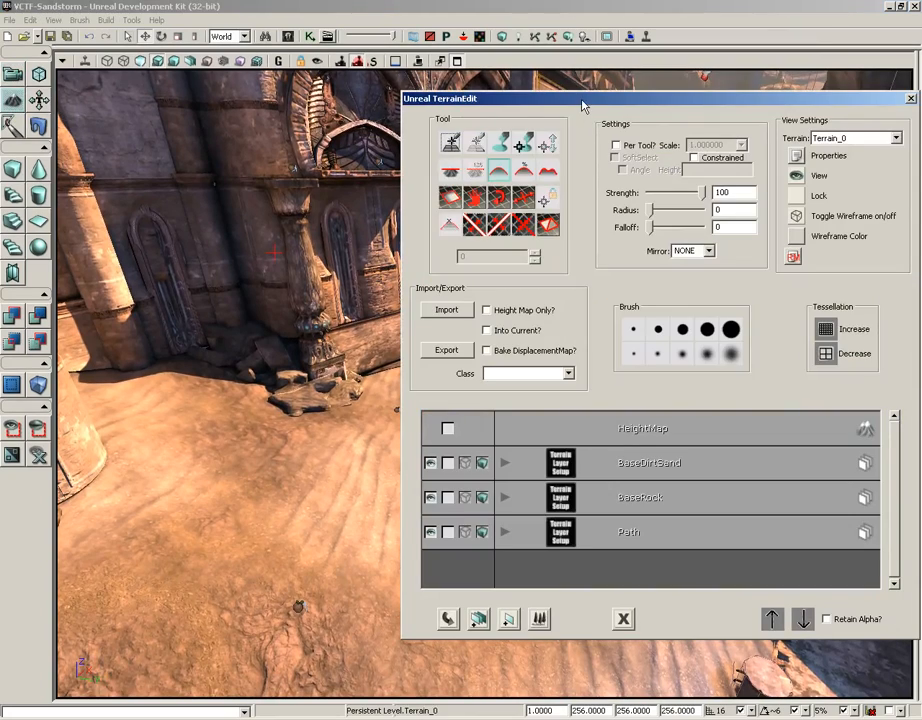
{"action": "left_click_drag", "start_coordinate": [598, 100], "coordinate": [450, 105]}
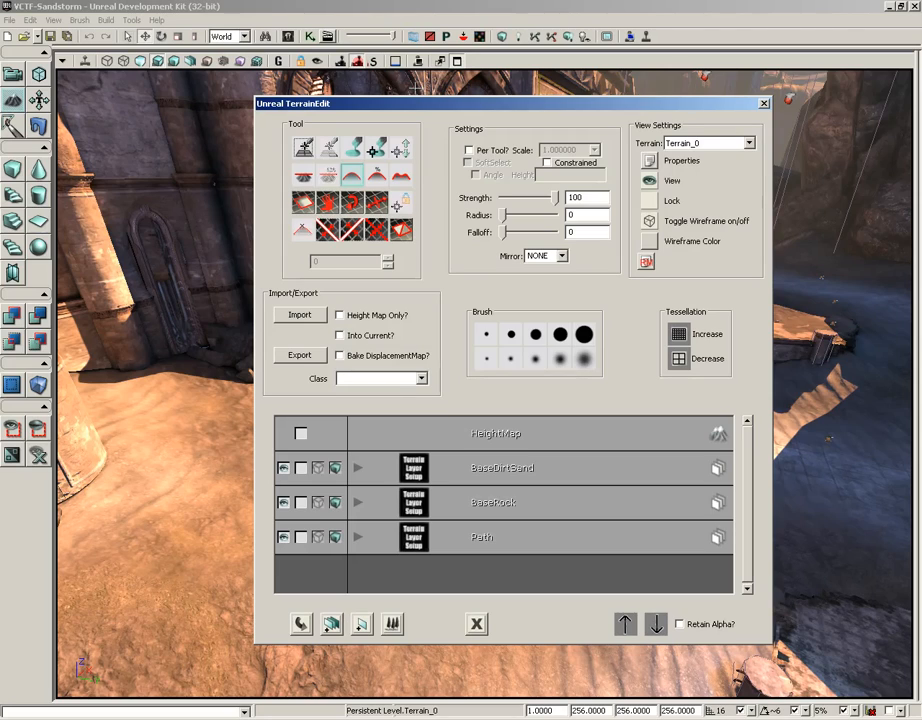
Set up the terrain Paint tool with radius 393 and falloff 645, and move its window clear of the terrain
{"action": "left_click", "coordinate": [352, 150]}
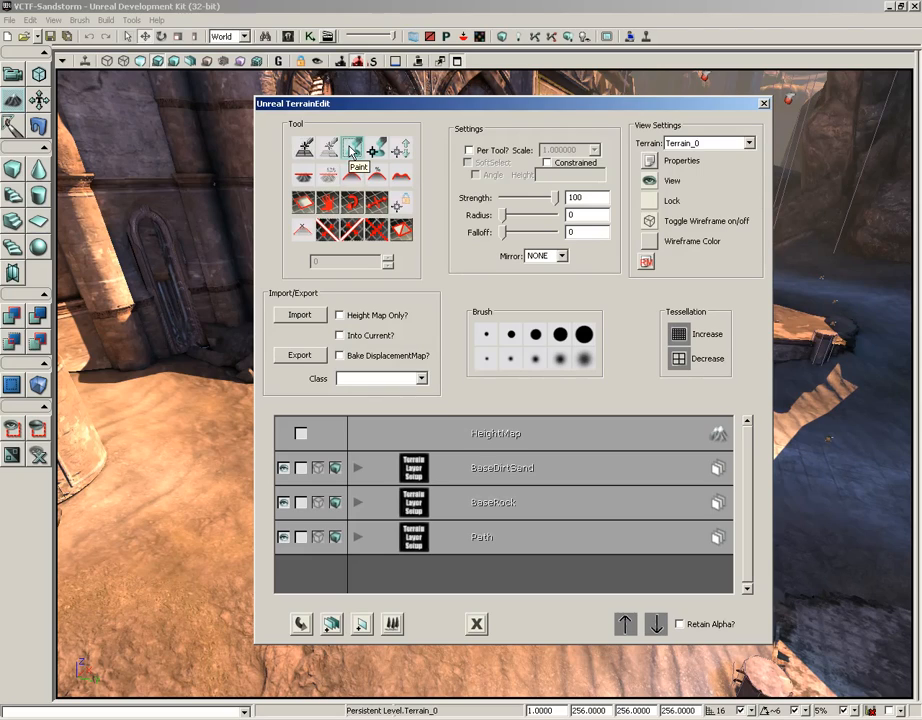
{"action": "mouse_move", "coordinate": [507, 222]}
{"action": "left_mouse_down"}
{"action": "mouse_move", "coordinate": [518, 216]}
{"action": "mouse_move", "coordinate": [514, 223]}
{"action": "left_mouse_up"}
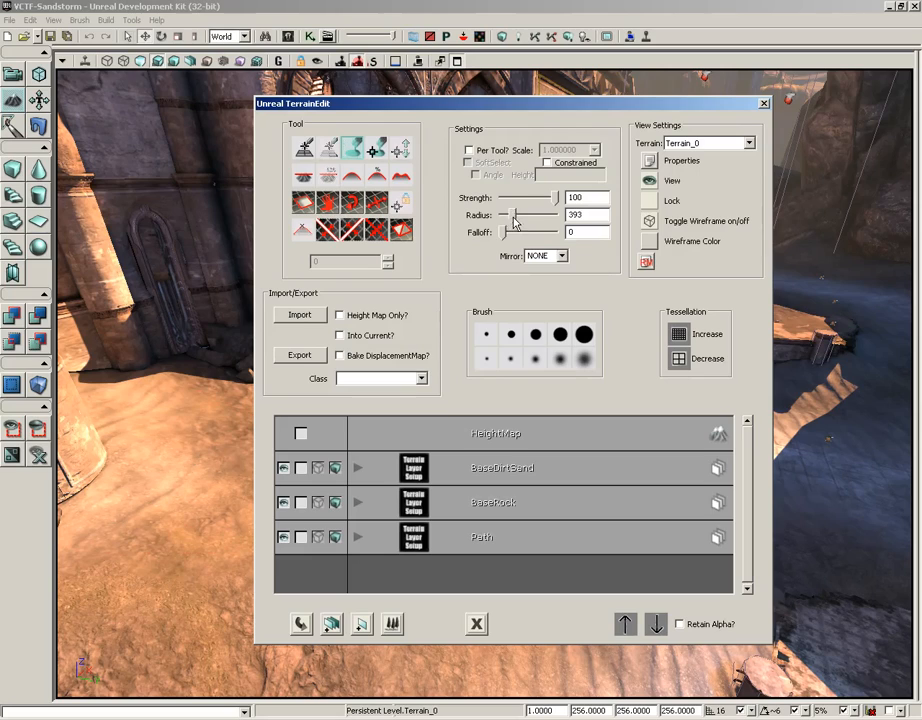
{"action": "left_click_drag", "start_coordinate": [503, 232], "coordinate": [520, 236]}
{"action": "left_click_drag", "start_coordinate": [314, 108], "coordinate": [883, 120]}
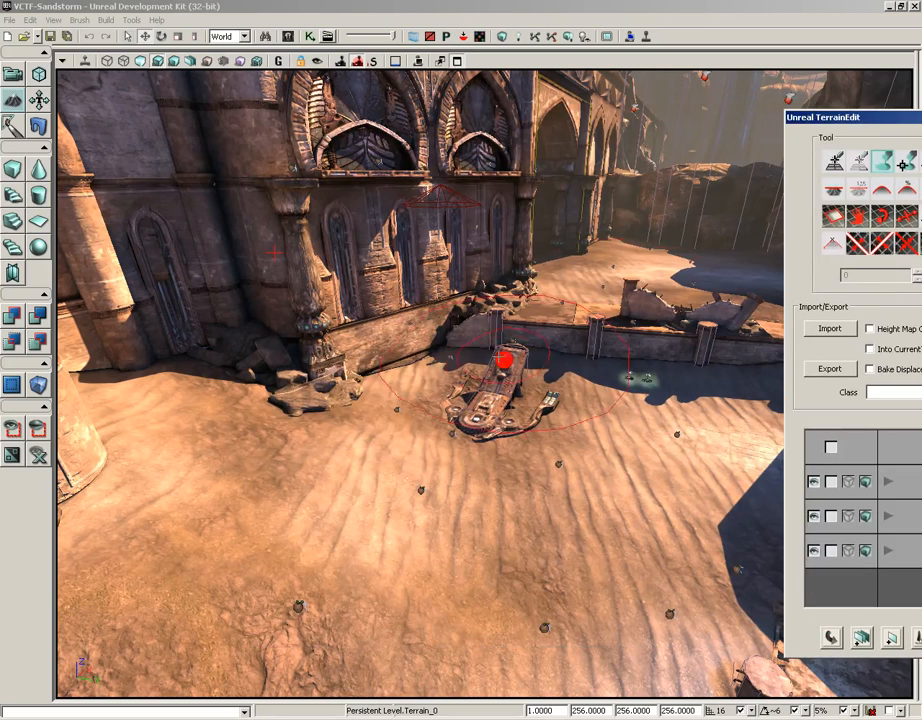
Paint raised dunes into the sand around the vehicle and the low wall, and lower the terrain there again
{"action": "mouse_move", "coordinate": [342, 516]}
{"action": "left_mouse_down"}
{"action": "mouse_move", "coordinate": [372, 549]}
{"action": "mouse_move", "coordinate": [350, 449]}
{"action": "mouse_move", "coordinate": [299, 715]}
{"action": "left_mouse_up"}
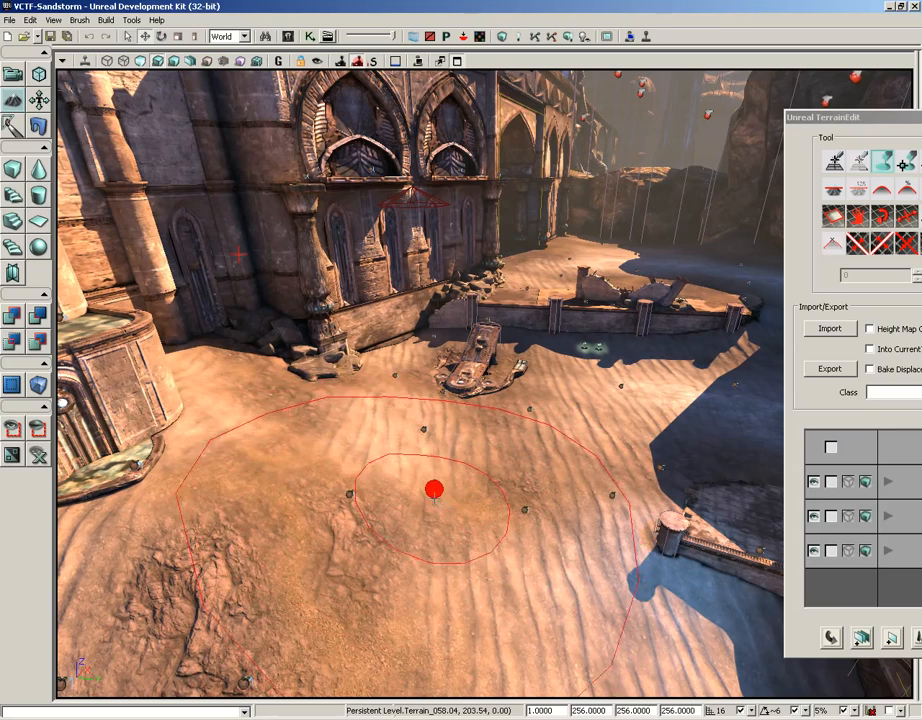
{"action": "left_click_drag", "start_coordinate": [414, 450], "coordinate": [403, 451], "text": "ctrl"}
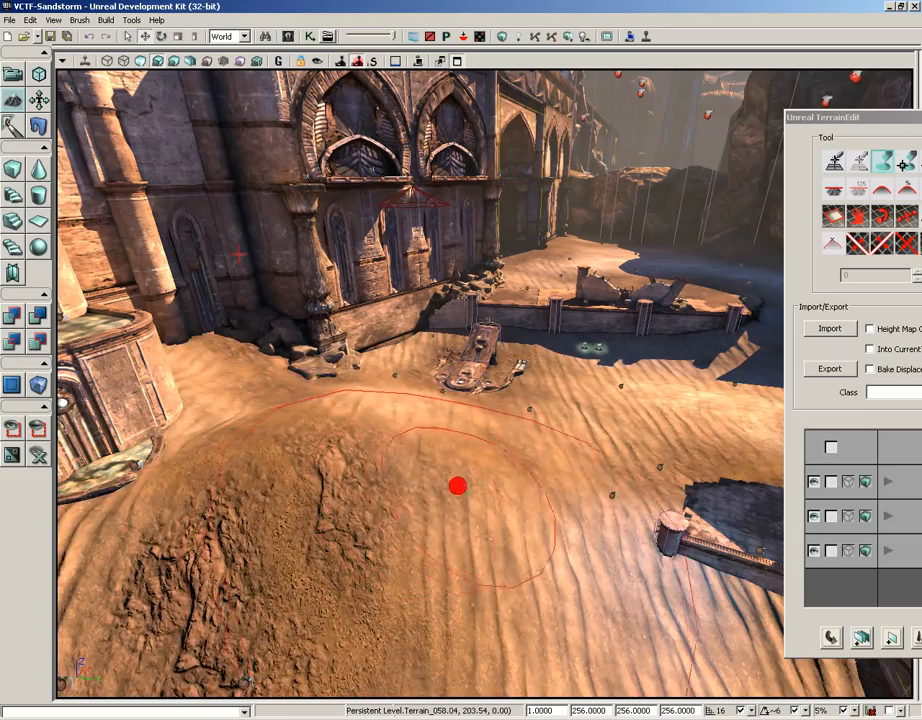
{"action": "mouse_move", "coordinate": [595, 443]}
{"action": "left_mouse_down", "text": "ctrl"}
{"action": "mouse_move", "coordinate": [611, 375]}
{"action": "mouse_move", "coordinate": [599, 290]}
{"action": "mouse_move", "coordinate": [624, 305]}
{"action": "mouse_move", "coordinate": [607, 243]}
{"action": "mouse_move", "coordinate": [610, 311]}
{"action": "left_mouse_up", "text": "ctrl"}
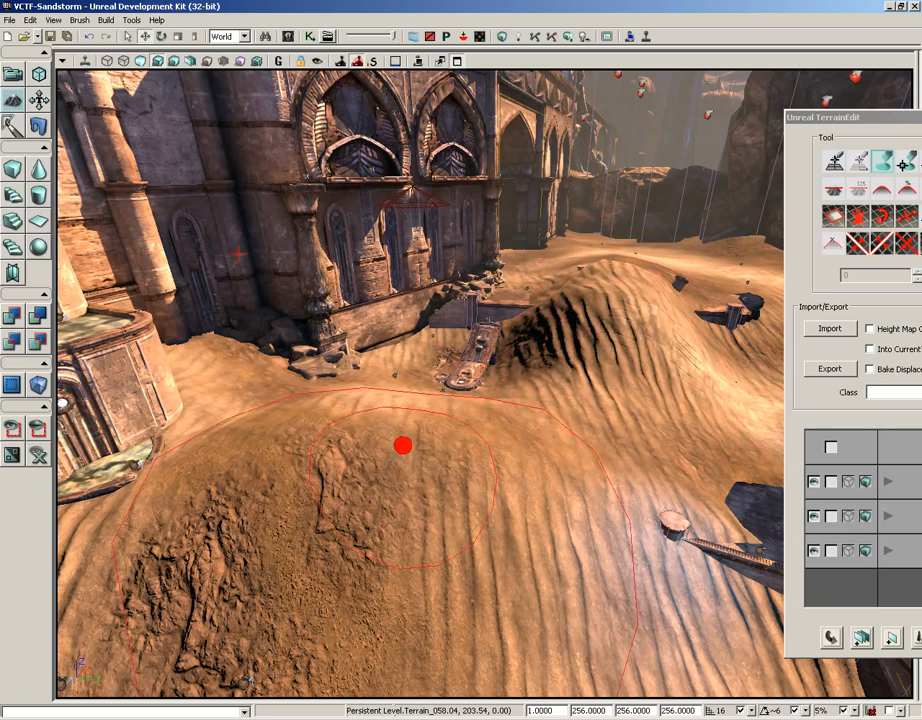
{"action": "mouse_move", "coordinate": [315, 462]}
{"action": "left_mouse_down", "text": "ctrl"}
{"action": "mouse_move", "coordinate": [480, 488]}
{"action": "mouse_move", "coordinate": [593, 469]}
{"action": "mouse_move", "coordinate": [636, 263]}
{"action": "left_mouse_up", "text": "ctrl"}
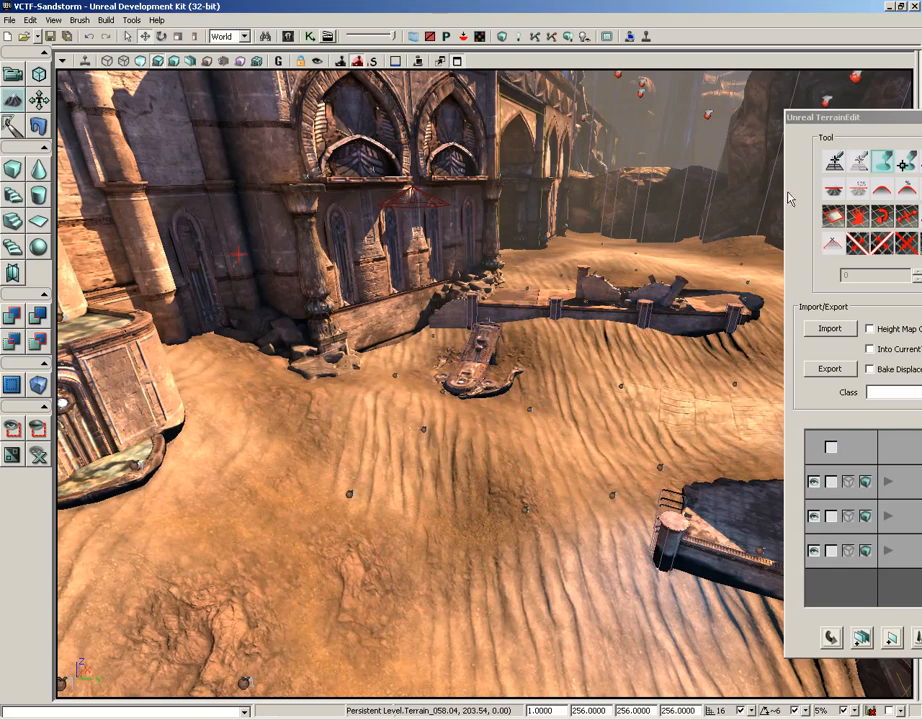
Bring the terrain editing window back into view and choose the Smooth tool
{"action": "left_click_drag", "start_coordinate": [871, 123], "coordinate": [681, 122]}
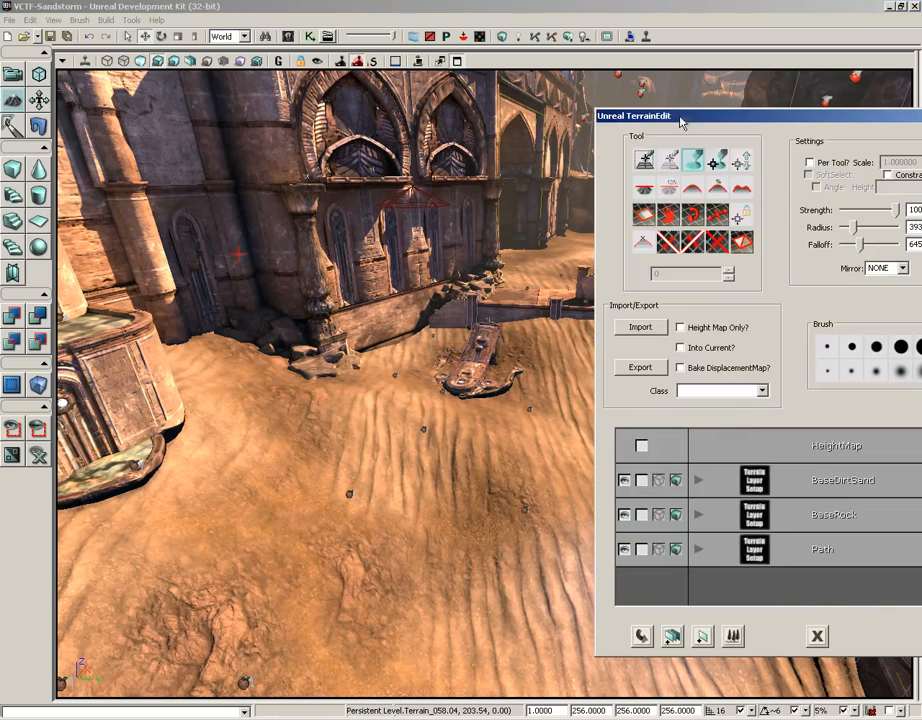
{"action": "left_click", "coordinate": [692, 186]}
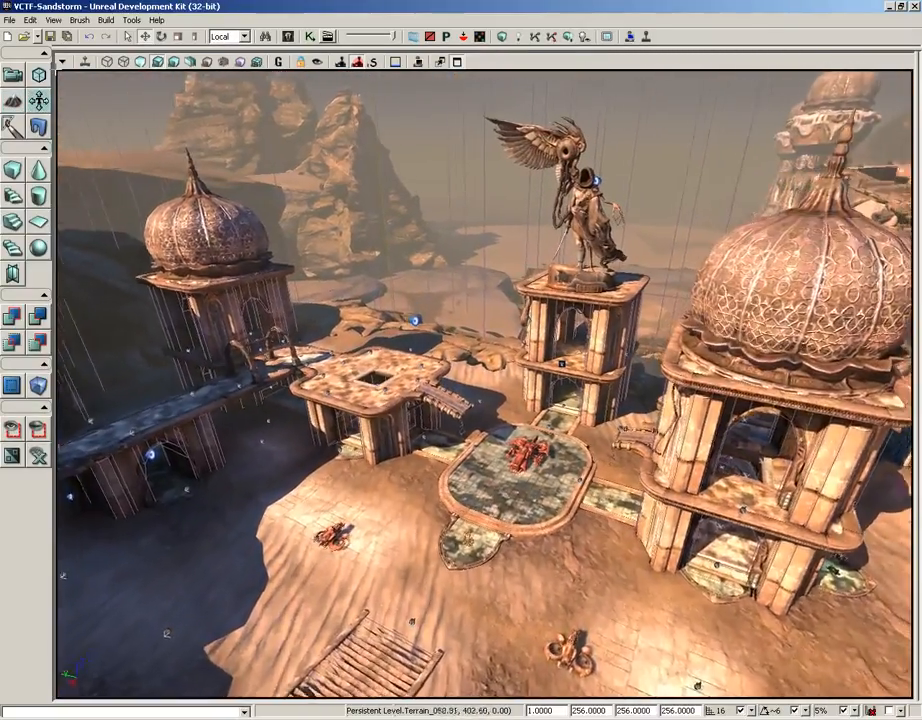
Select the tiled floor surface surrounding the square opening on the raised platform
{"action": "left_click_drag", "start_coordinate": [484, 384], "coordinate": [465, 280]}
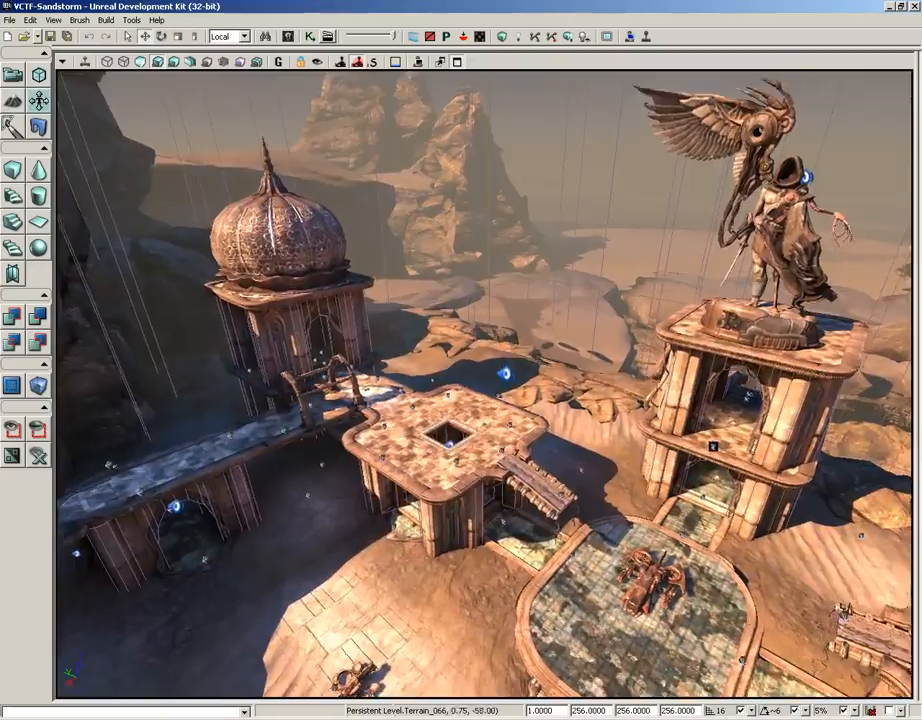
{"action": "middle_click_drag", "start_coordinate": [484, 384], "coordinate": [484, 495]}
{"action": "left_click_drag", "start_coordinate": [484, 384], "coordinate": [450, 295]}
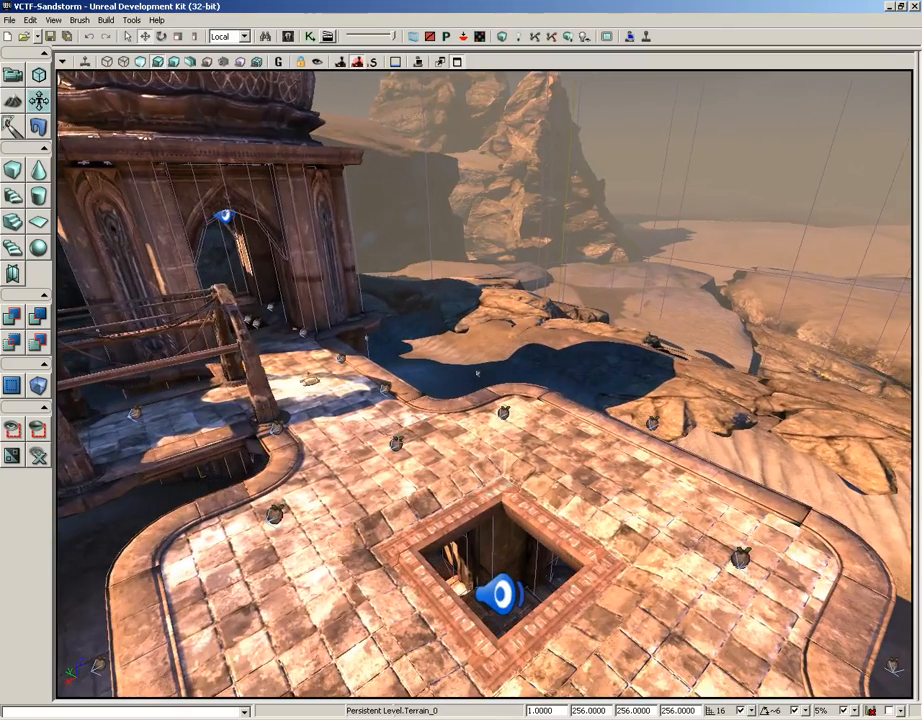
{"action": "right_click_drag", "start_coordinate": [395, 481], "coordinate": [366, 550]}
{"action": "right_click_drag", "start_coordinate": [395, 481], "coordinate": [408, 481]}
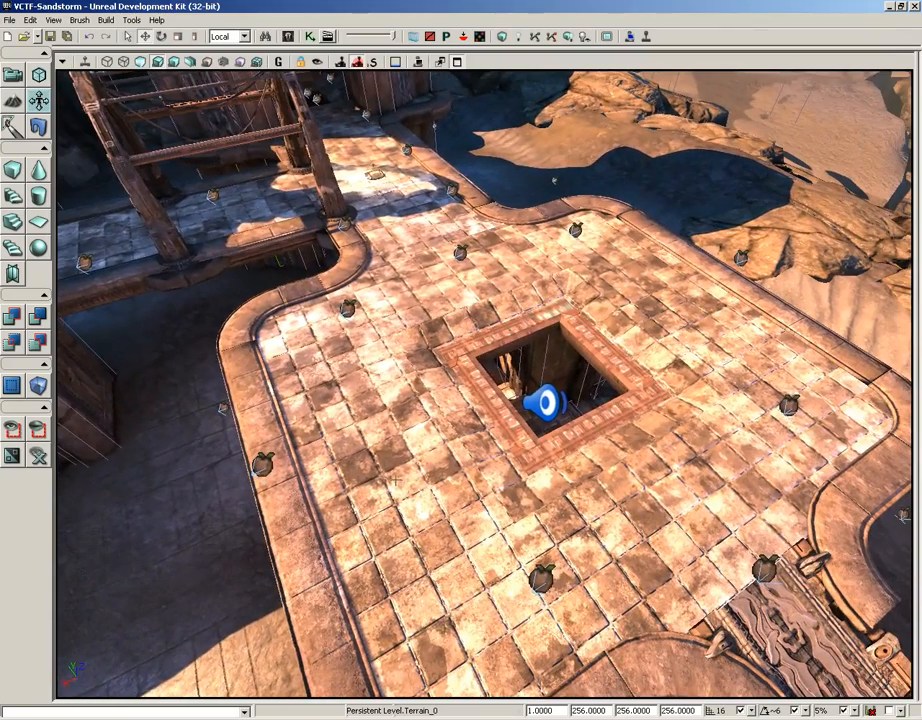
{"action": "left_click", "coordinate": [320, 512]}
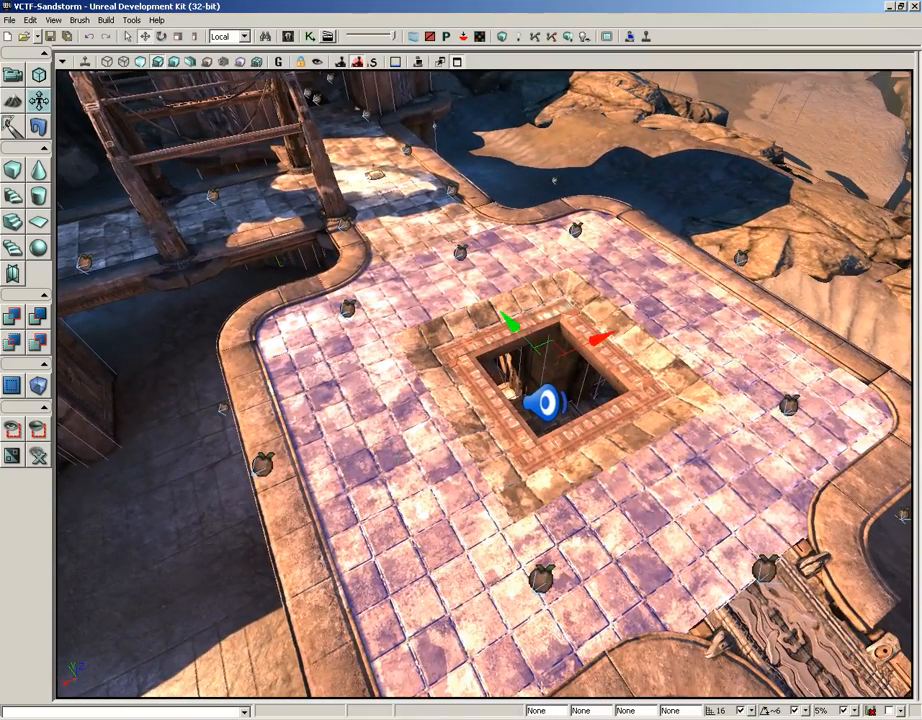
Shift the selected floor's tile texture along both axes in Texture Alignment Mode
{"action": "left_click", "coordinate": [14, 74]}
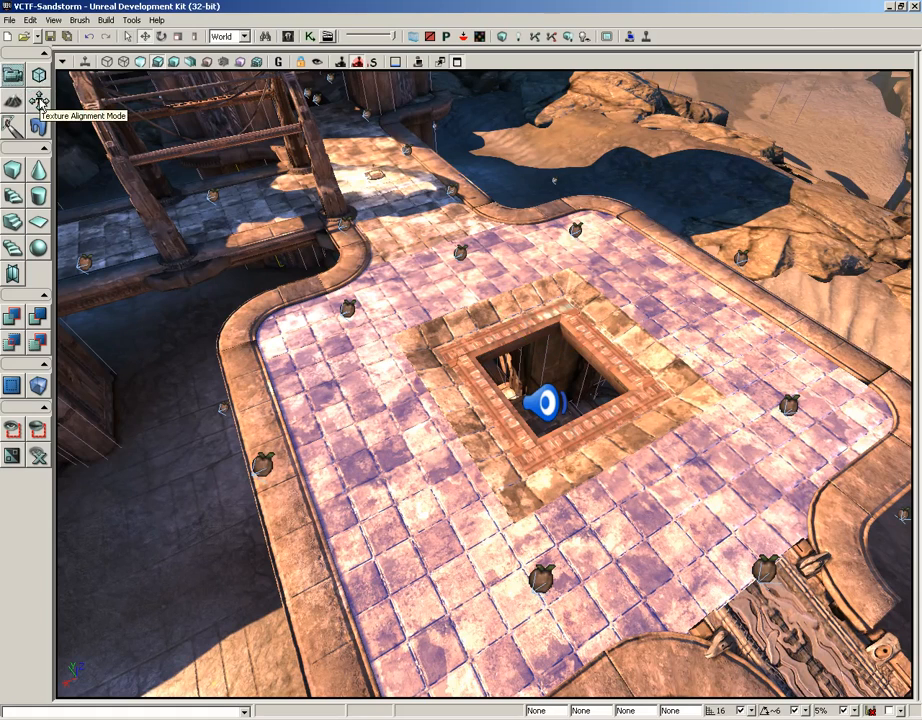
{"action": "left_click", "coordinate": [40, 103]}
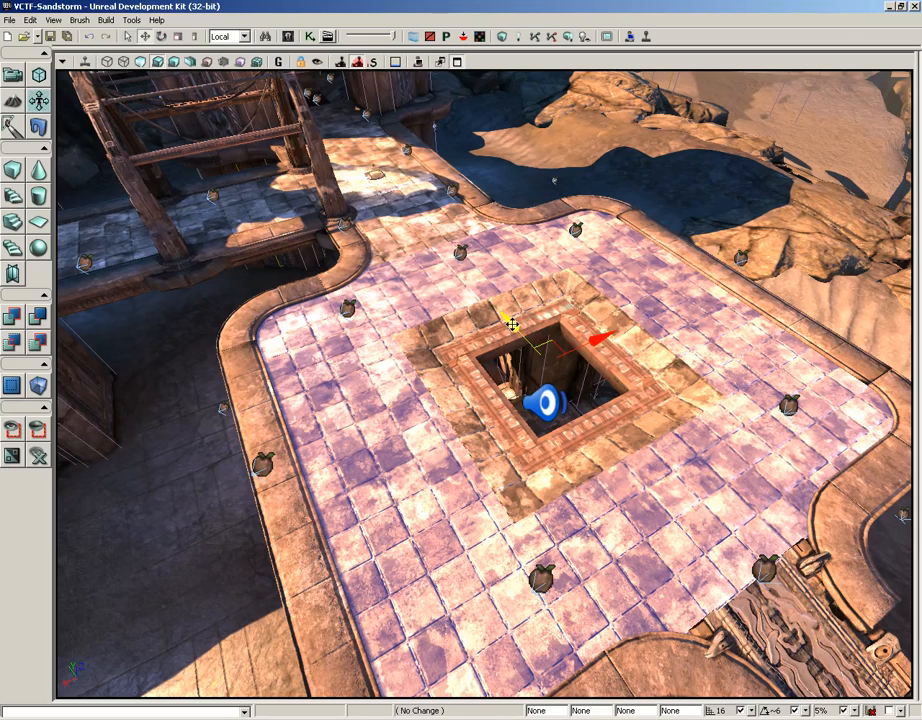
{"action": "left_click_drag", "start_coordinate": [511, 323], "coordinate": [487, 398]}
{"action": "left_click_drag", "start_coordinate": [603, 338], "coordinate": [385, 225]}
Rotate the floor's tile texture and scale it so the tiles become much smaller
{"action": "key", "text": "space"}
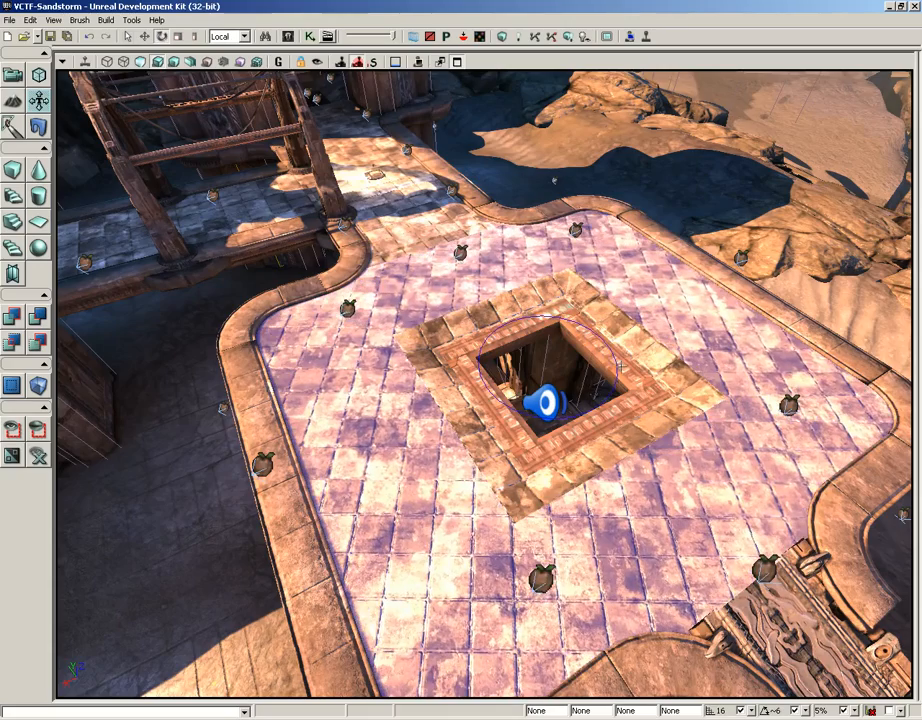
{"action": "key", "text": "space"}
{"action": "left_click_drag", "start_coordinate": [553, 303], "coordinate": [556, 66]}
{"action": "left_click_drag", "start_coordinate": [563, 308], "coordinate": [569, 69]}
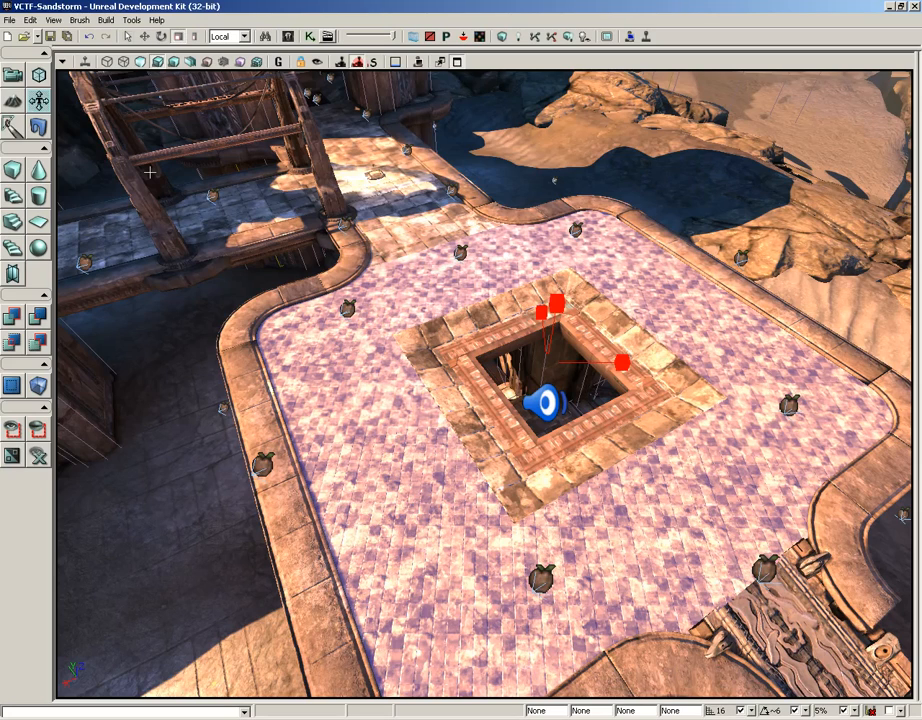
Enter Mesh Paint Mode, move its settings window aside and look around the domed buildings
{"action": "left_click", "coordinate": [19, 131]}
{"action": "mouse_move", "coordinate": [230, 243]}
{"action": "right_mouse_down"}
{"action": "mouse_move", "coordinate": [271, 190]}
{"action": "mouse_move", "coordinate": [532, 69]}
{"action": "mouse_move", "coordinate": [600, 58]}
{"action": "mouse_move", "coordinate": [598, 20]}
{"action": "mouse_move", "coordinate": [545, 240]}
{"action": "right_mouse_up"}
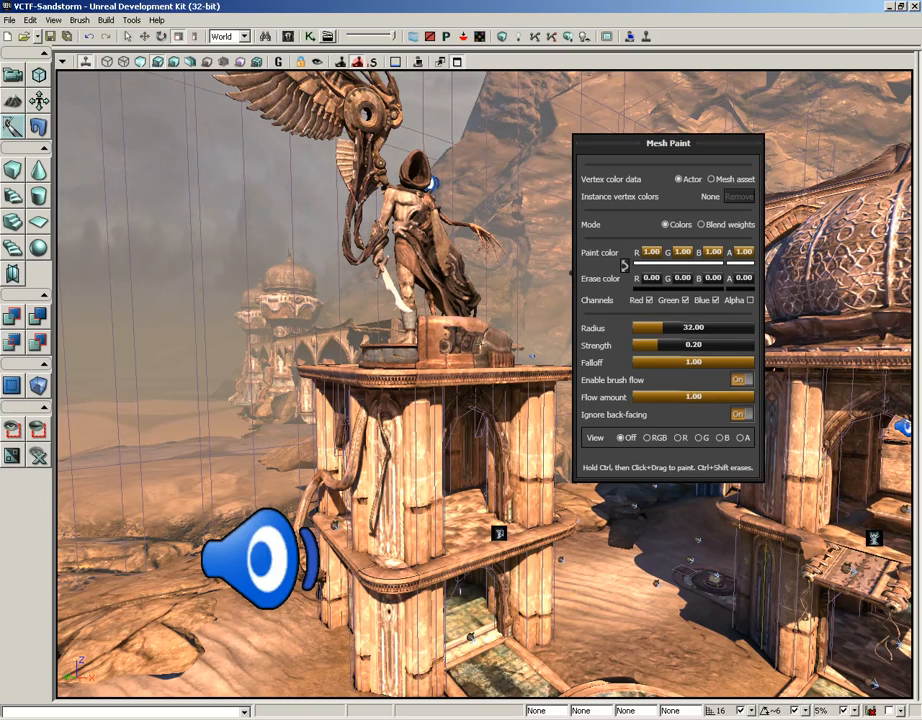
{"action": "right_click_drag", "start_coordinate": [400, 400], "coordinate": [598, 426]}
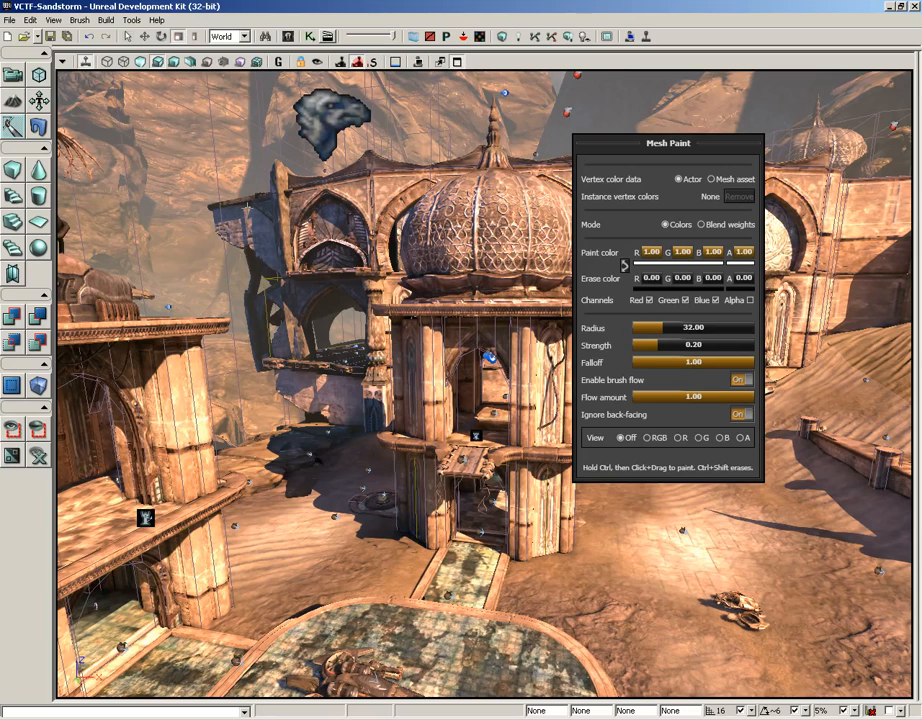
Enter Static Mesh Mode and move its tools window away from the tiled plaza beside the flying vehicle
{"action": "left_click", "coordinate": [37, 125]}
{"action": "left_click_drag", "start_coordinate": [490, 281], "coordinate": [664, 68]}
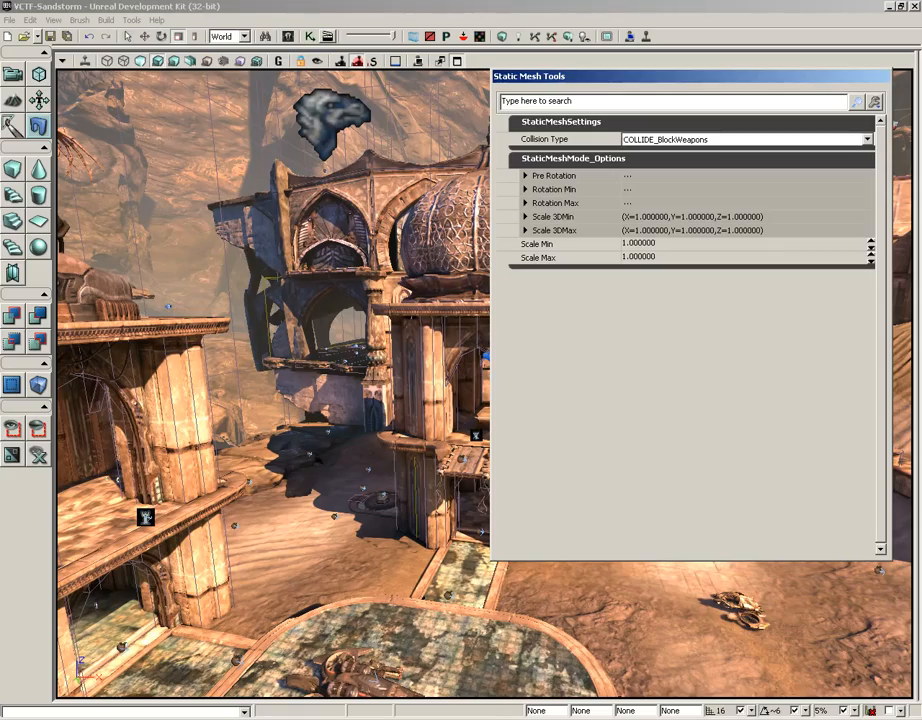
{"action": "left_click_drag", "start_coordinate": [290, 400], "coordinate": [420, 390]}
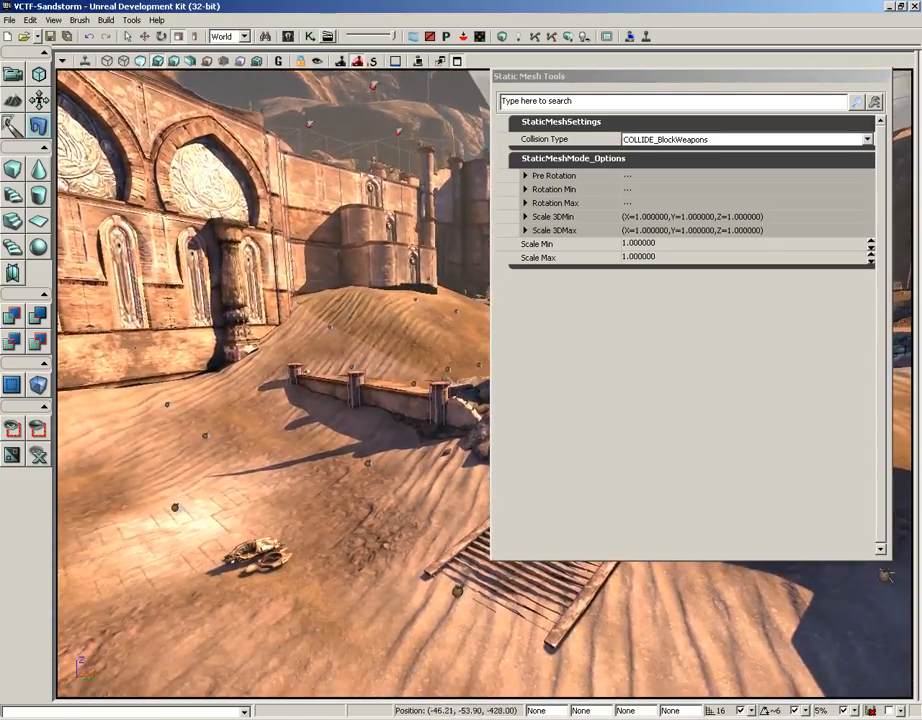
{"action": "right_click_drag", "start_coordinate": [300, 300], "coordinate": [270, 420]}
{"action": "left_click_drag", "start_coordinate": [270, 160], "coordinate": [52, 275]}
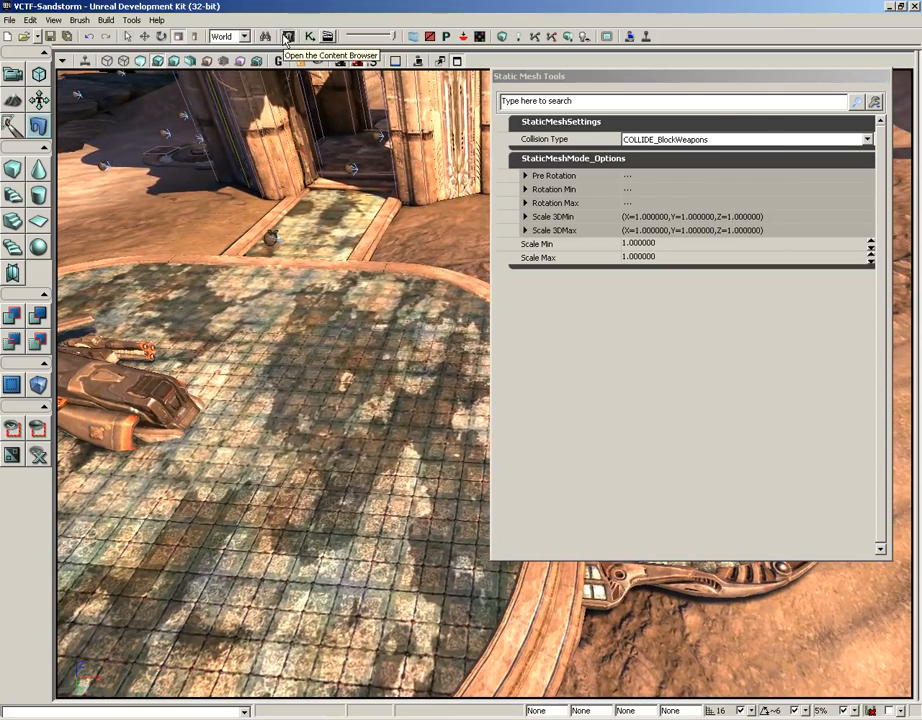
Find static meshes matching "rock" in the Content Browser, select S_UN_Rock_SM_Blackspire05c and close the browser
{"action": "left_click", "coordinate": [287, 38]}
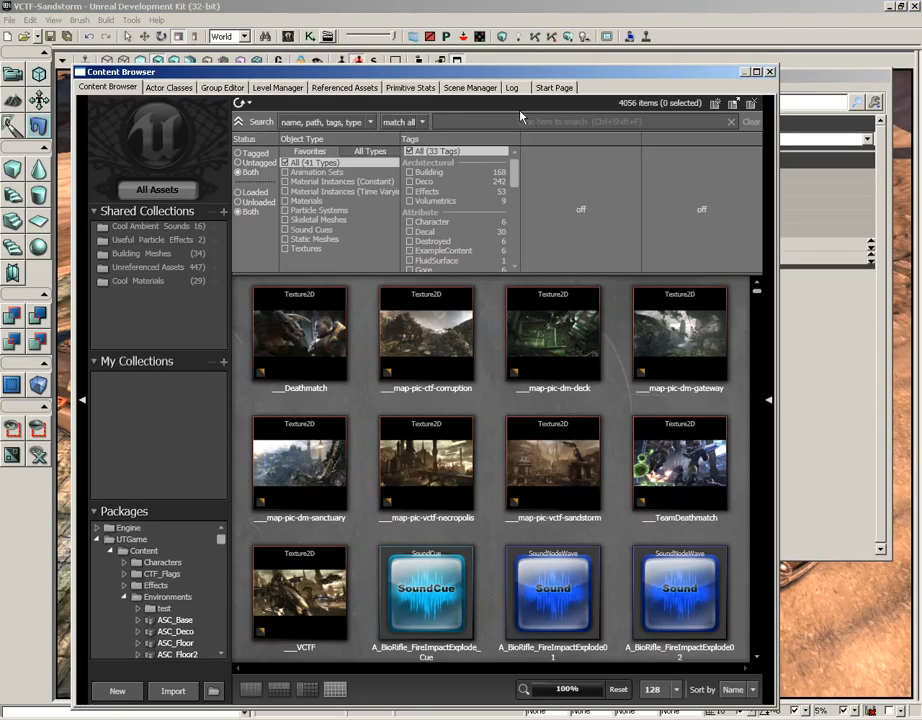
{"action": "type", "text": "rock"}
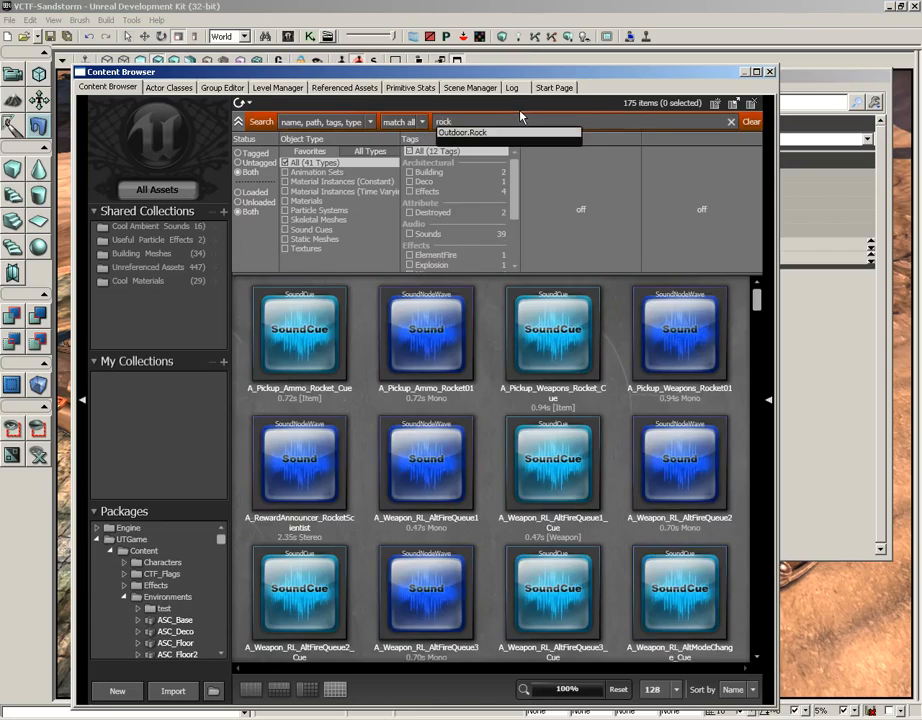
{"action": "left_click", "coordinate": [285, 239]}
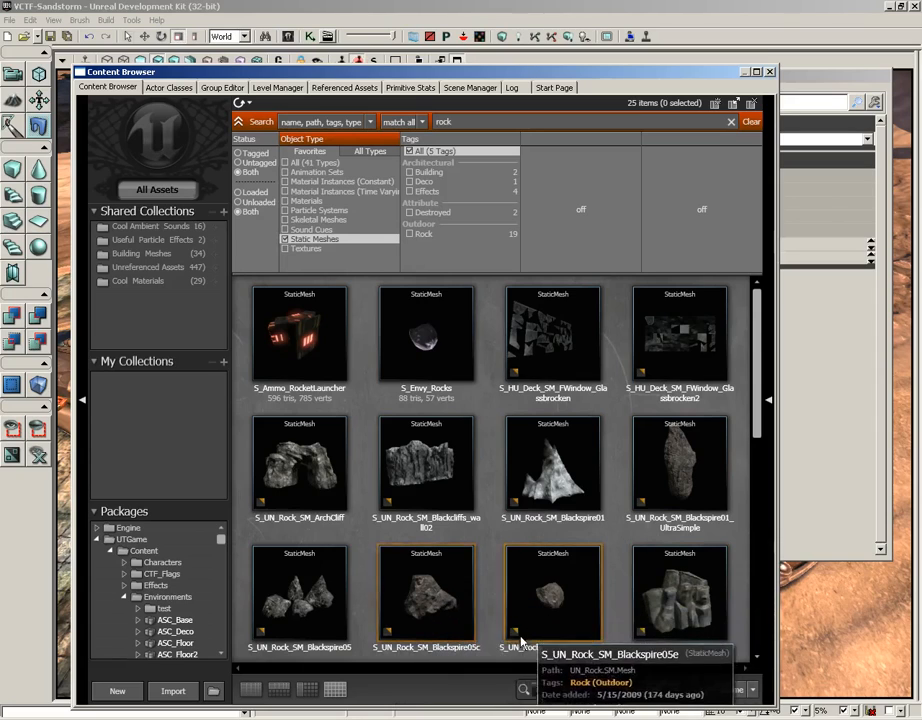
{"action": "left_click", "coordinate": [432, 590]}
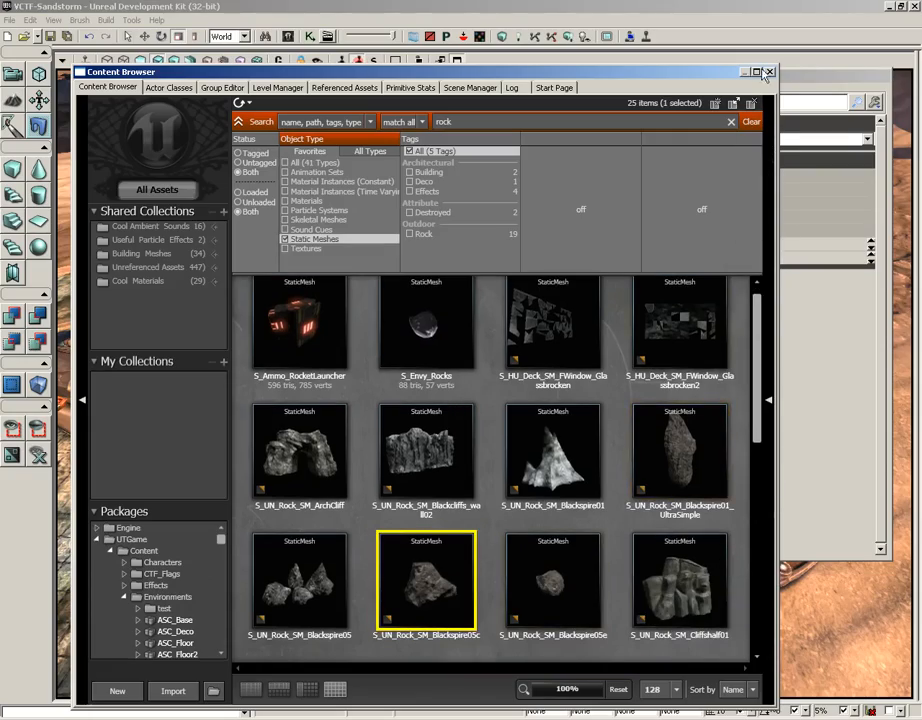
{"action": "left_click", "coordinate": [769, 74]}
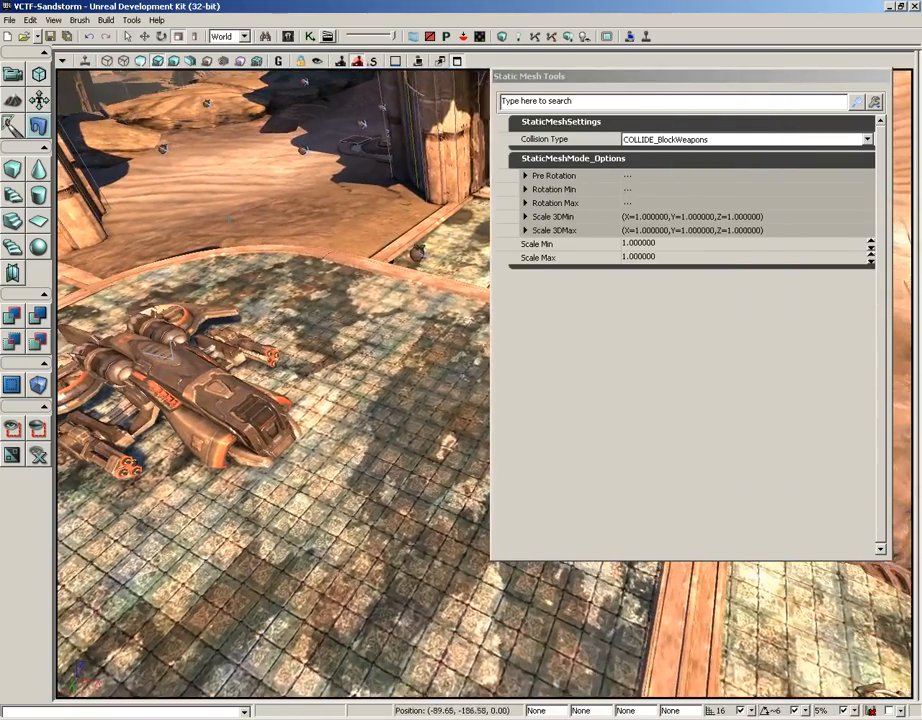
Place two copies of the selected rock mesh on the tiled plaza beside the flying vehicle
{"action": "left_click_drag", "start_coordinate": [310, 340], "coordinate": [302, 335]}
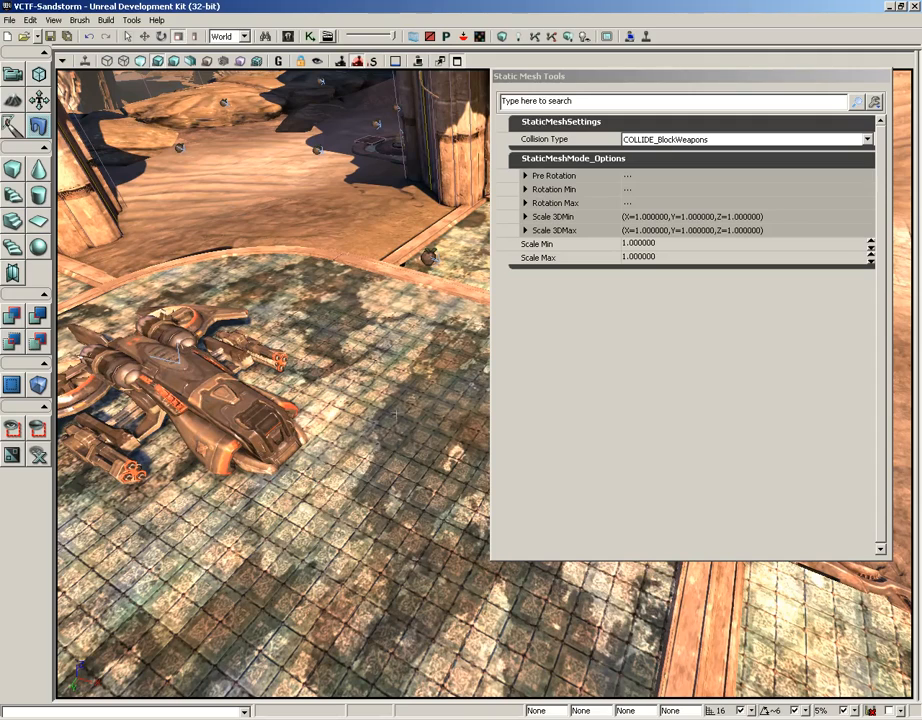
{"action": "left_click", "coordinate": [397, 410]}
{"action": "left_click", "coordinate": [403, 441]}
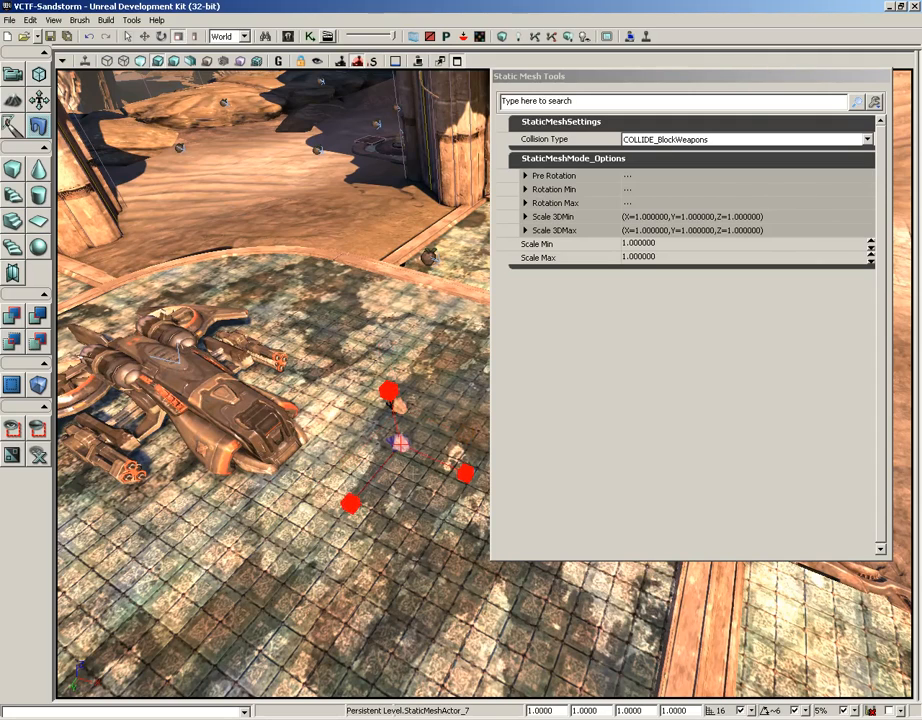
Expand the Pre Rotation, Rotation Min and Rotation Max options in the Static Mesh Tools
{"action": "double_click", "coordinate": [567, 177]}
{"action": "left_click", "coordinate": [648, 190]}
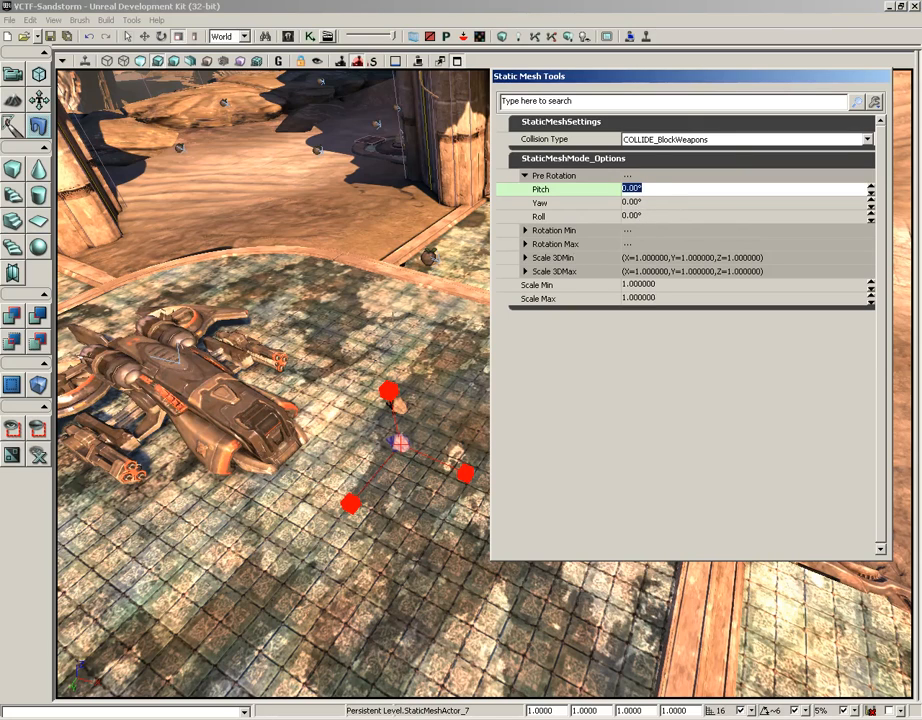
{"action": "left_click_drag", "start_coordinate": [417, 309], "coordinate": [420, 200]}
{"action": "left_click", "coordinate": [525, 230]}
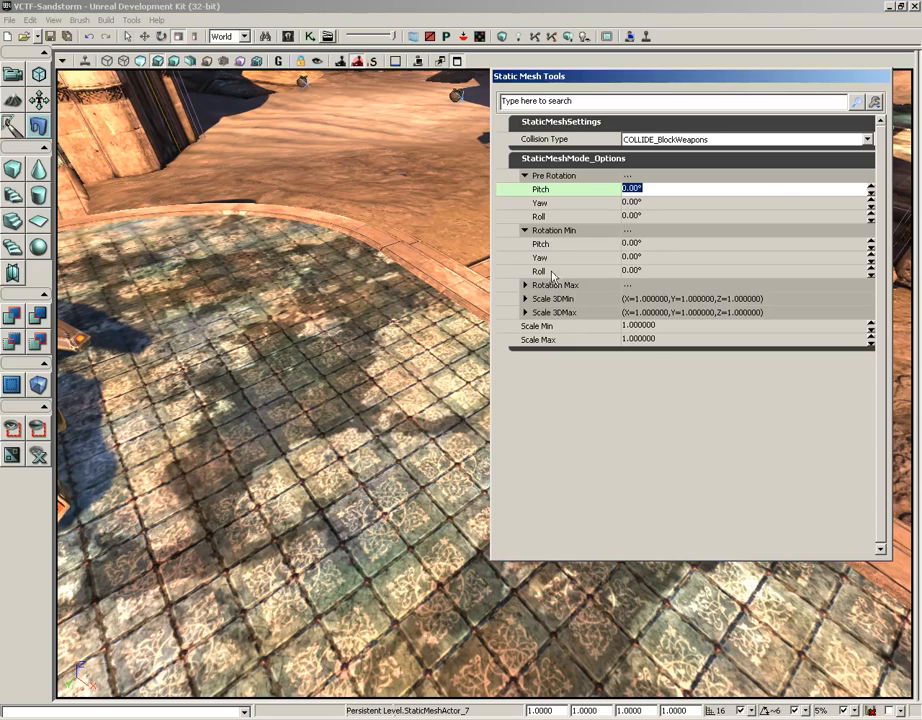
{"action": "left_click", "coordinate": [525, 271]}
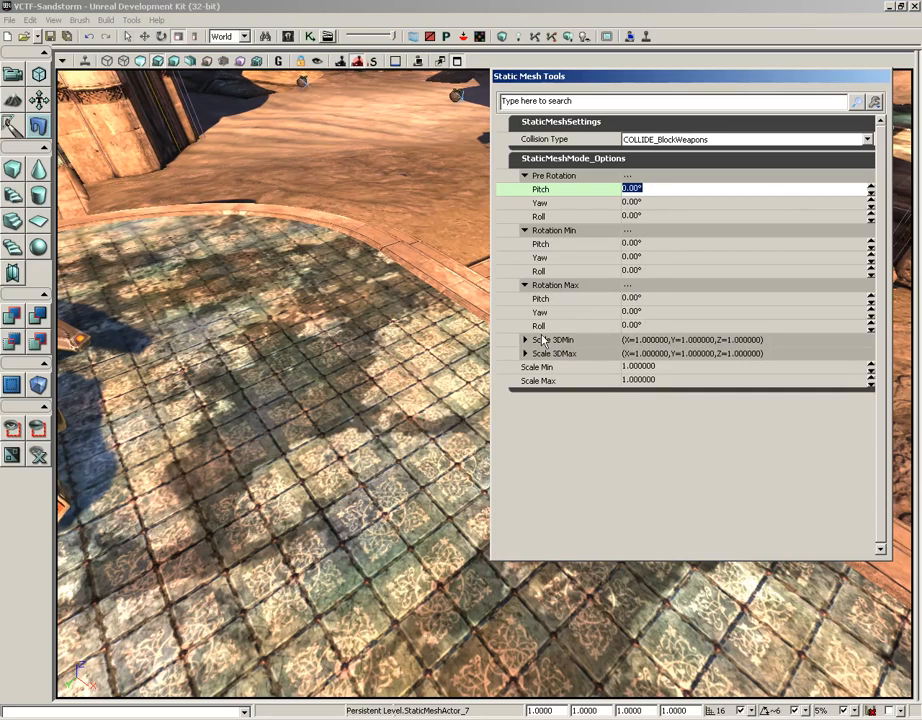
Set the placement yaw to -30 in Rotation Min and 30 in Rotation Max
{"action": "left_click", "coordinate": [650, 258]}
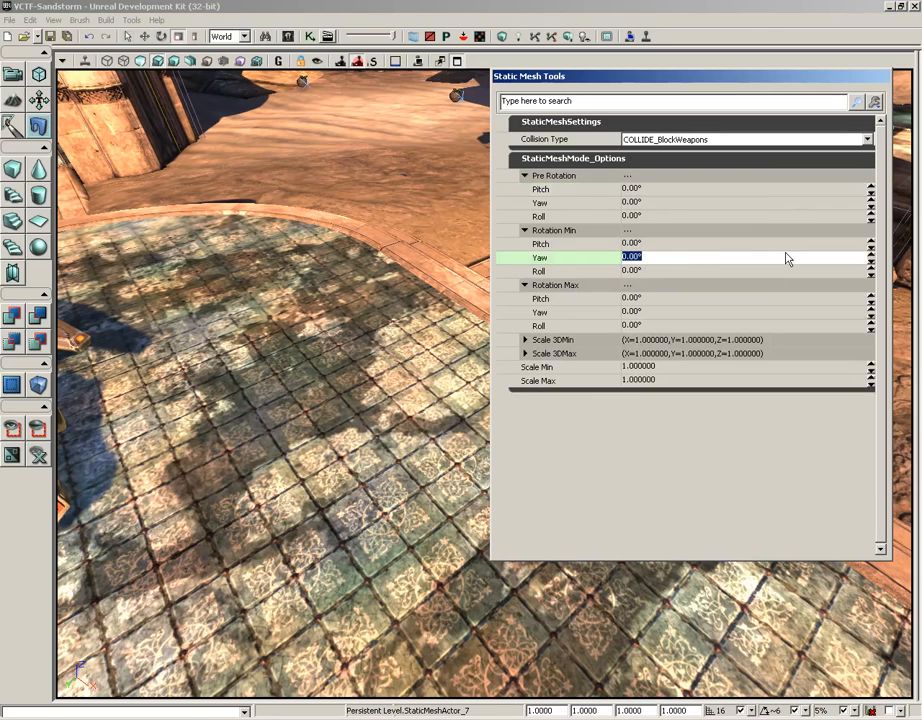
{"action": "type", "text": "-30"}
{"action": "left_click", "coordinate": [642, 315]}
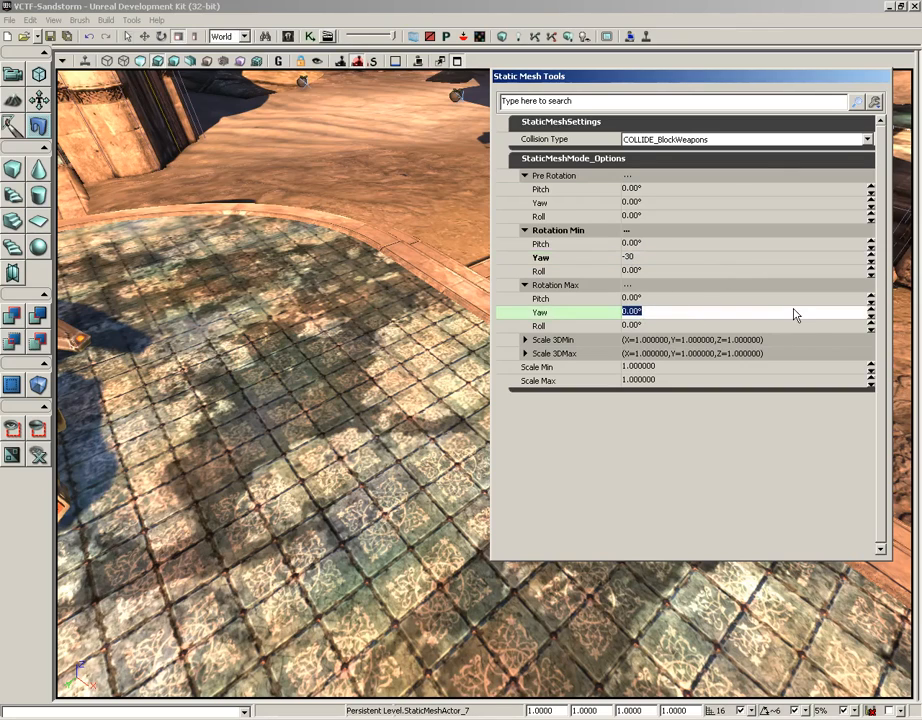
{"action": "type", "text": "30"}
Set the Rotation Min pitch, yaw and roll to -180
{"action": "left_click", "coordinate": [658, 245]}
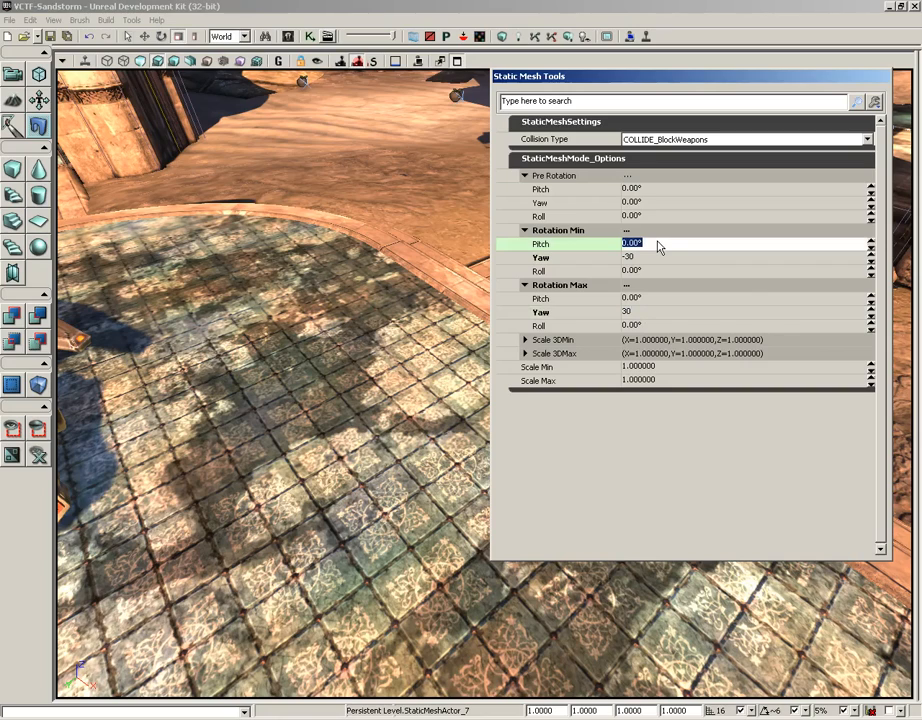
{"action": "left_click", "coordinate": [651, 247]}
{"action": "left_click_drag", "start_coordinate": [651, 247], "coordinate": [621, 245]}
{"action": "type", "text": "-18"}
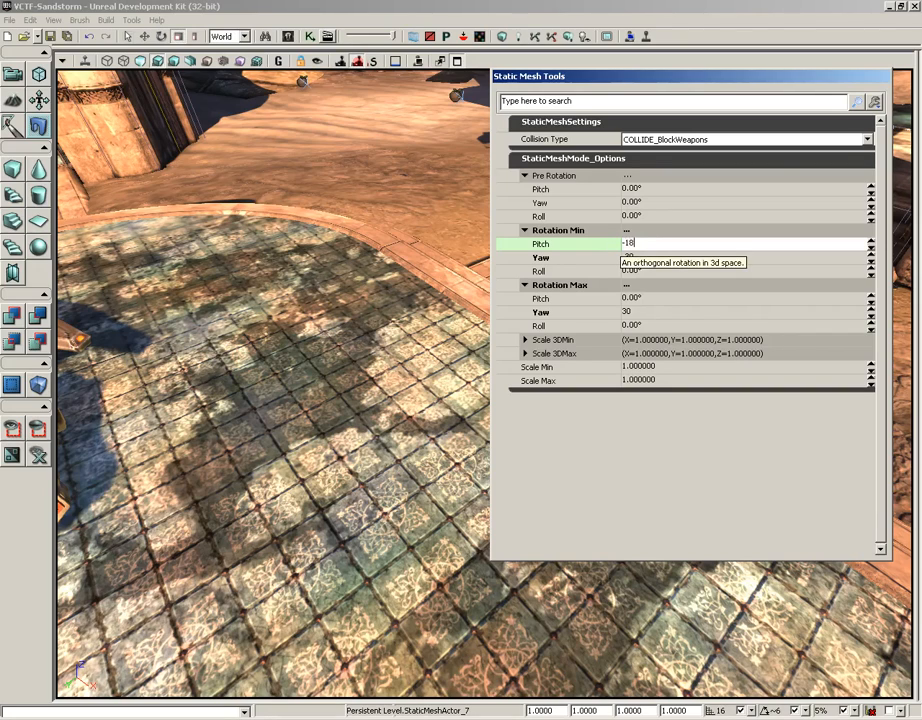
{"action": "type", "text": "0"}
{"action": "key", "text": "Tab"}
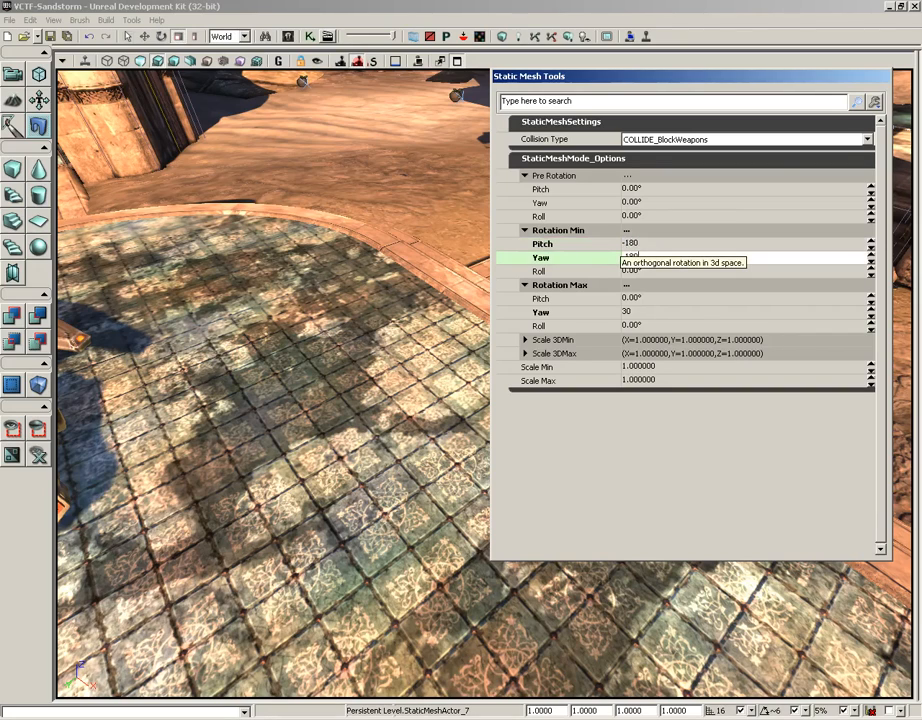
{"action": "key", "text": "Tab"}
{"action": "type", "text": "-"}
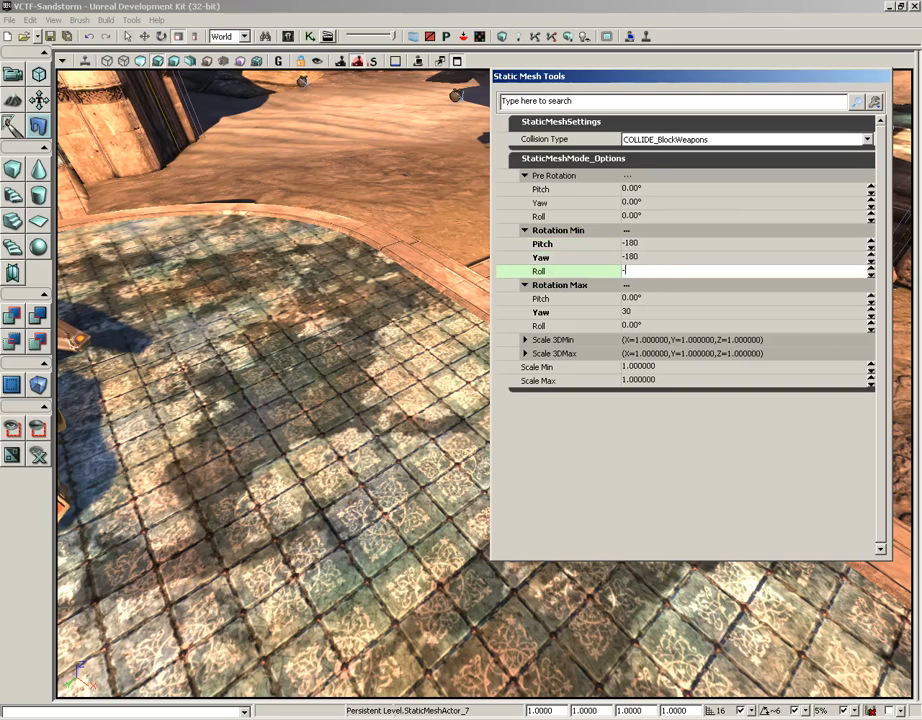
Set the Rotation Max pitch, yaw and roll to 180
{"action": "left_click", "coordinate": [628, 298]}
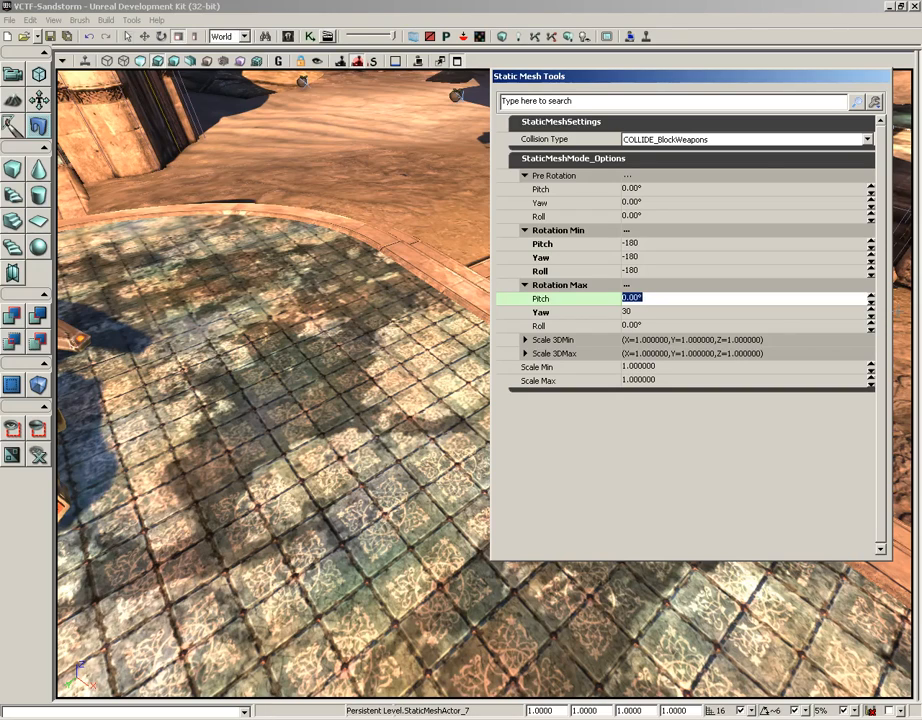
{"action": "type", "text": "180"}
{"action": "key", "text": "Tab"}
{"action": "type", "text": "180"}
{"action": "key", "text": "Tab"}
{"action": "type", "text": "1"}
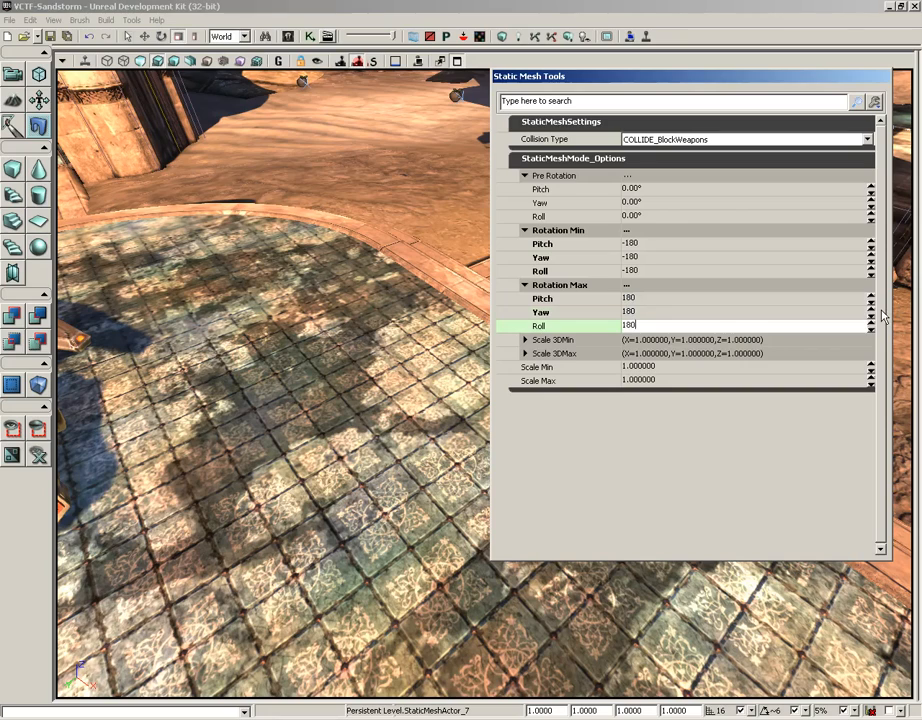
{"action": "key", "text": "shift+Tab"}
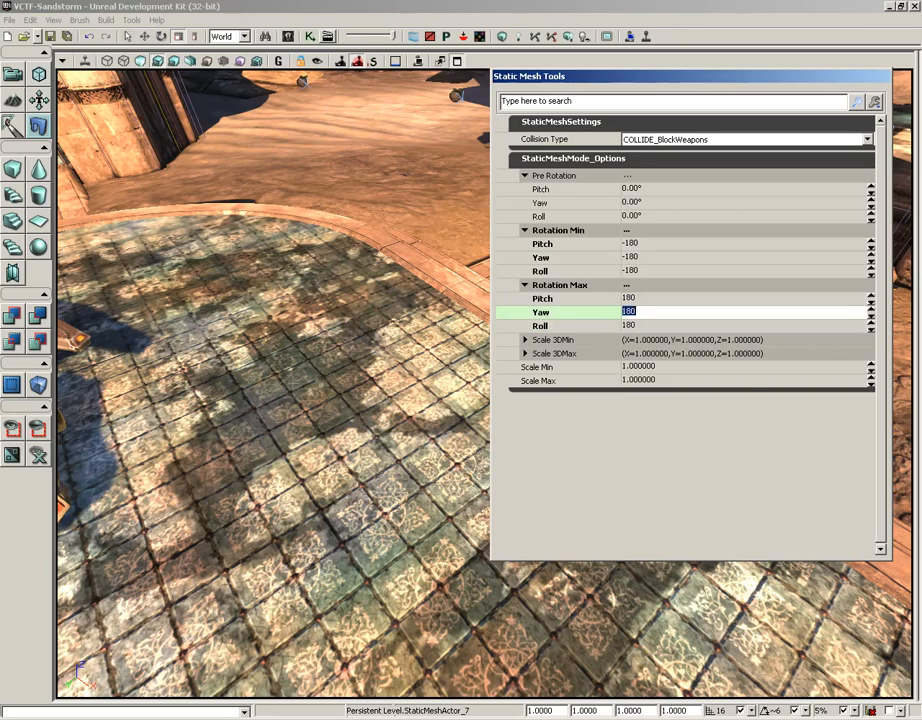
{"action": "type", "text": "ssssssss"}
{"action": "key", "text": "BackSpace"}
{"action": "key", "text": "BackSpace"}
{"action": "key", "text": "BackSpace"}
{"action": "key", "text": "BackSpace"}
{"action": "key", "text": "BackSpace"}
{"action": "key", "text": "BackSpace"}
{"action": "key", "text": "BackSpace"}
{"action": "key", "text": "BackSpace"}
{"action": "type", "text": "18"}
Place six randomly rotated copies of the selected rock close together on the open tiles of the plaza
{"action": "left_click_drag", "start_coordinate": [290, 400], "coordinate": [328, 440]}
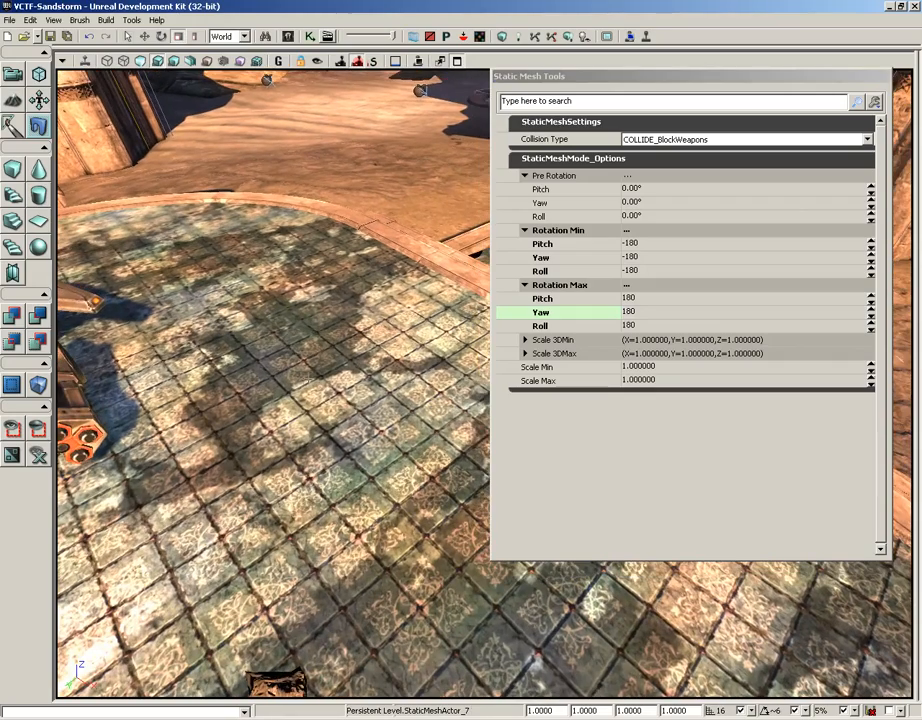
{"action": "left_click", "coordinate": [314, 396]}
{"action": "left_click", "coordinate": [300, 441]}
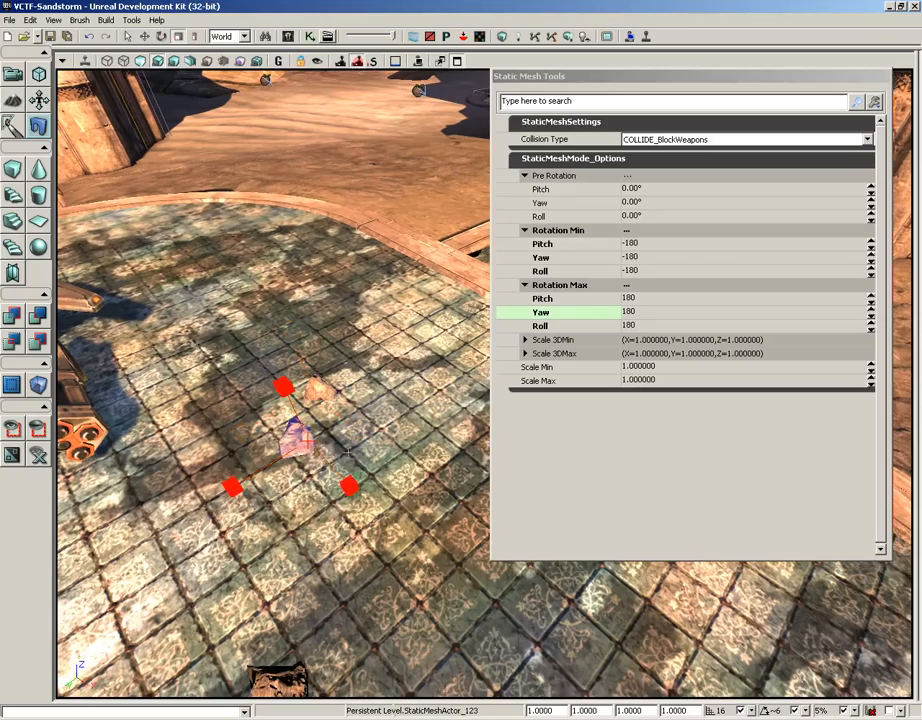
{"action": "left_click", "coordinate": [364, 436]}
{"action": "left_click", "coordinate": [401, 396]}
{"action": "left_click", "coordinate": [325, 410]}
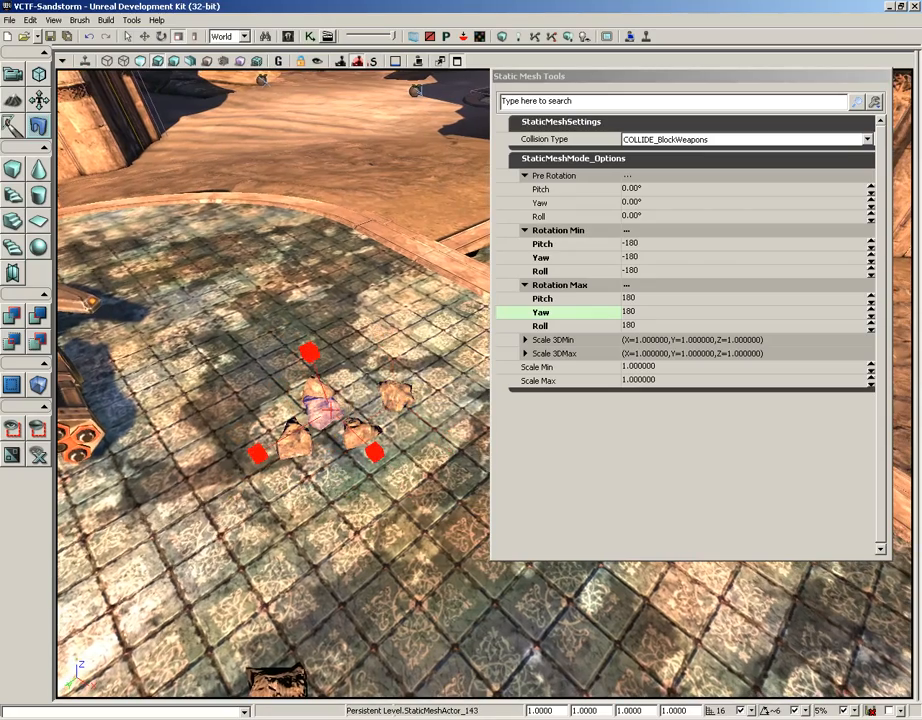
{"action": "left_click", "coordinate": [373, 400]}
Place more randomly rotated rocks on the tiles along the plaza's raised border
{"action": "left_click_drag", "start_coordinate": [299, 356], "coordinate": [332, 312]}
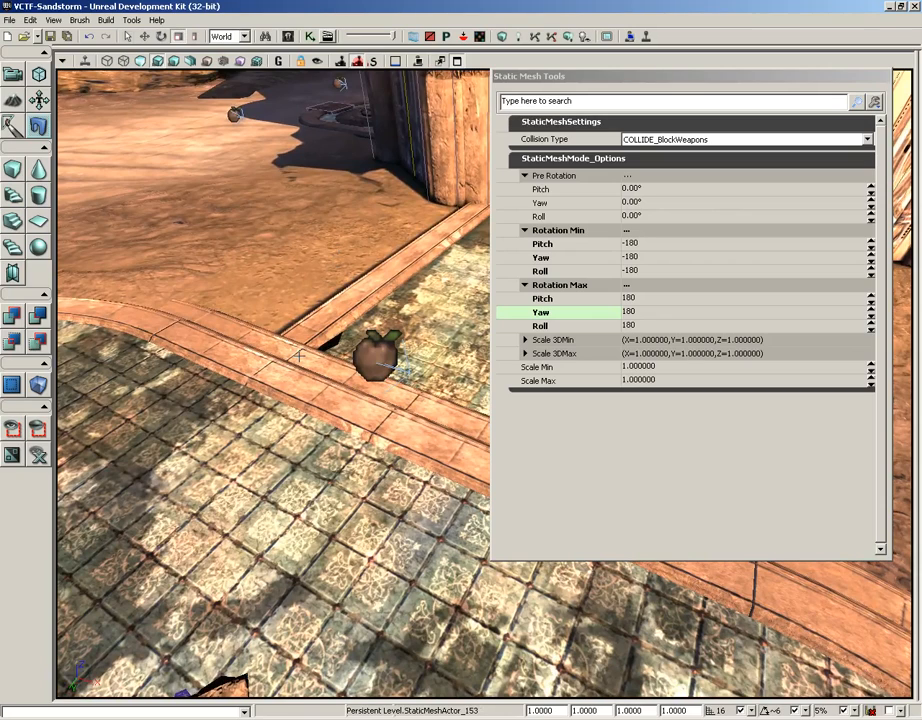
{"action": "left_click", "coordinate": [272, 450]}
{"action": "left_click", "coordinate": [241, 412]}
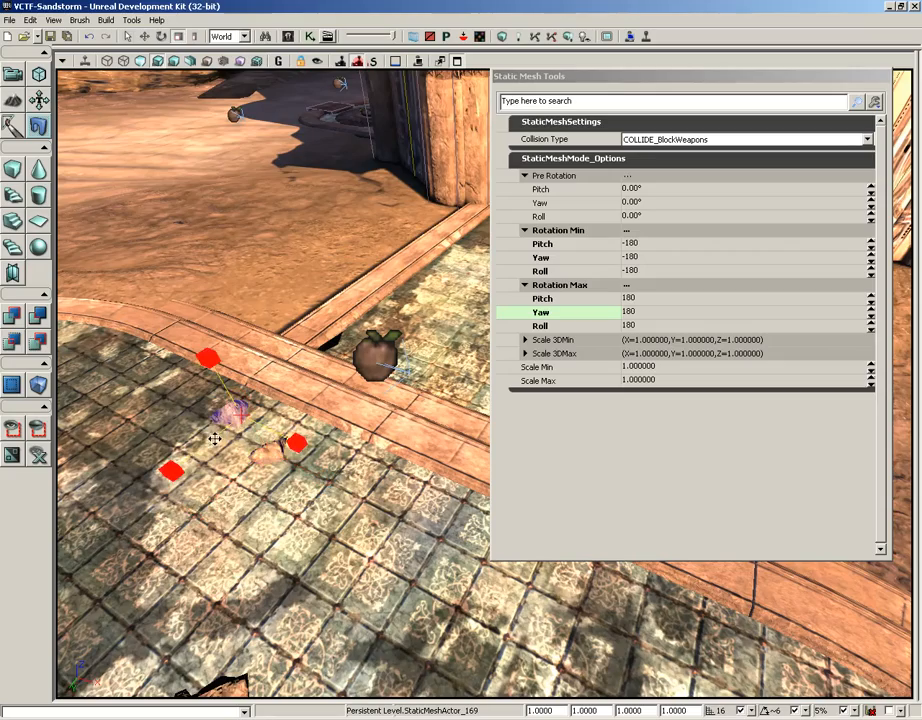
{"action": "left_click", "coordinate": [208, 440]}
{"action": "mouse_move", "coordinate": [258, 470]}
{"action": "left_mouse_down"}
{"action": "mouse_move", "coordinate": [307, 371]}
{"action": "mouse_move", "coordinate": [253, 463]}
{"action": "left_mouse_up"}
{"action": "right_click_drag", "start_coordinate": [188, 455], "coordinate": [146, 401]}
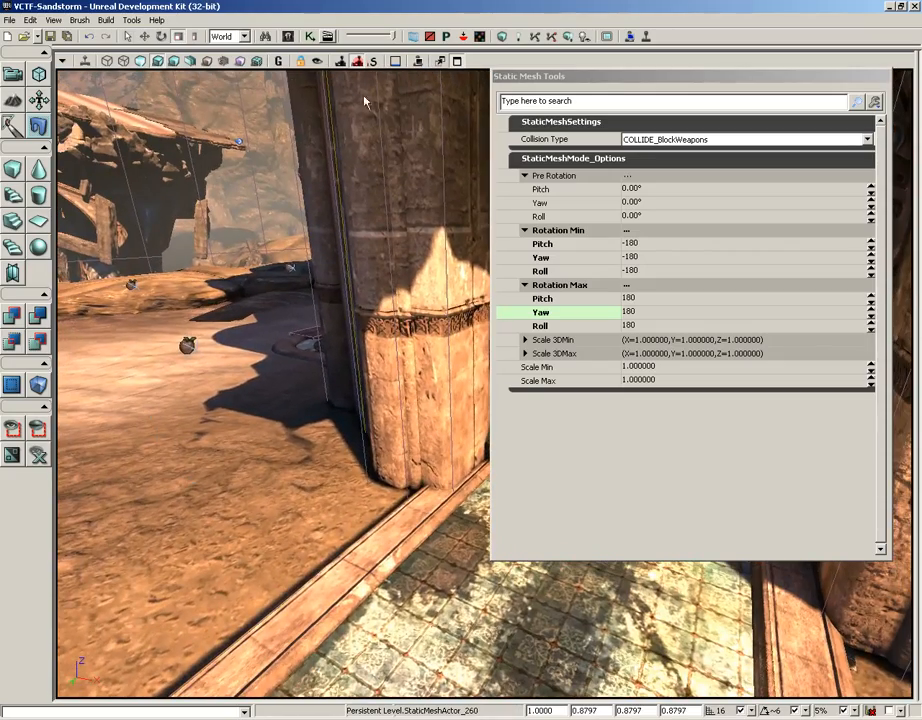
Reset the pitch, yaw and roll of both Rotation Min and Rotation Max to 0
{"action": "left_click", "coordinate": [645, 246]}
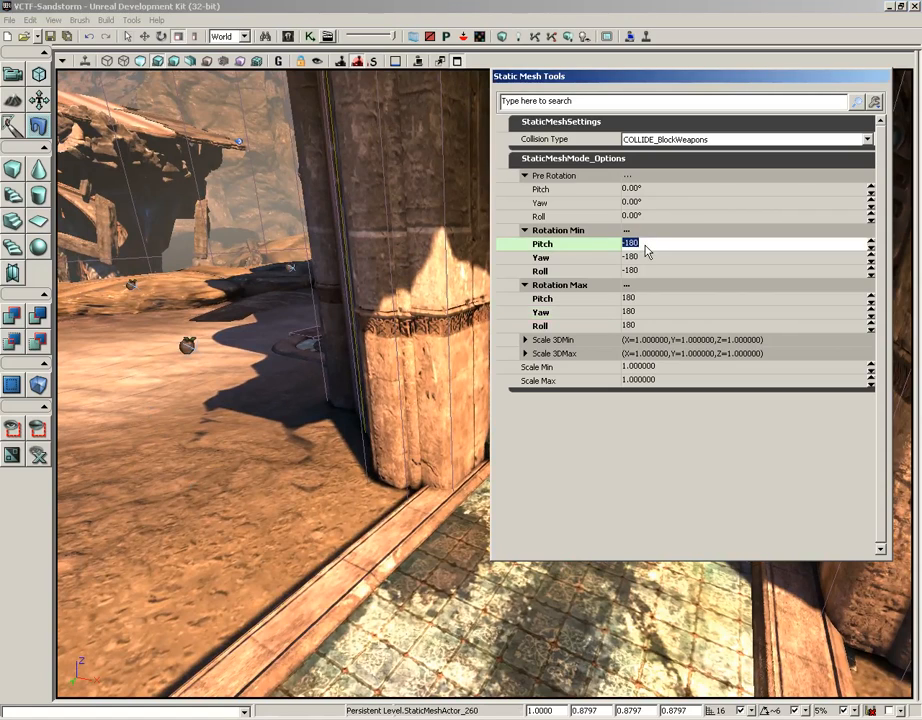
{"action": "type", "text": "0"}
{"action": "key", "text": "Tab"}
{"action": "type", "text": "0"}
{"action": "key", "text": "Tab"}
{"action": "type", "text": "0"}
{"action": "key", "text": "Tab"}
{"action": "key", "text": "Tab"}
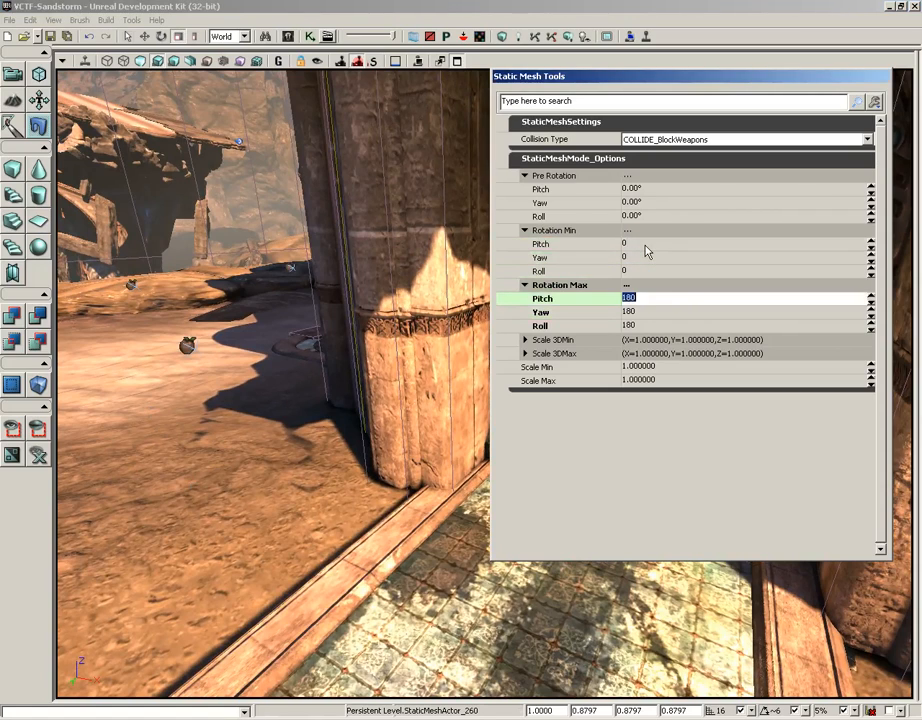
{"action": "type", "text": "0"}
{"action": "key", "text": "Tab"}
{"action": "type", "text": "0"}
{"action": "key", "text": "Tab"}
{"action": "type", "text": "0"}
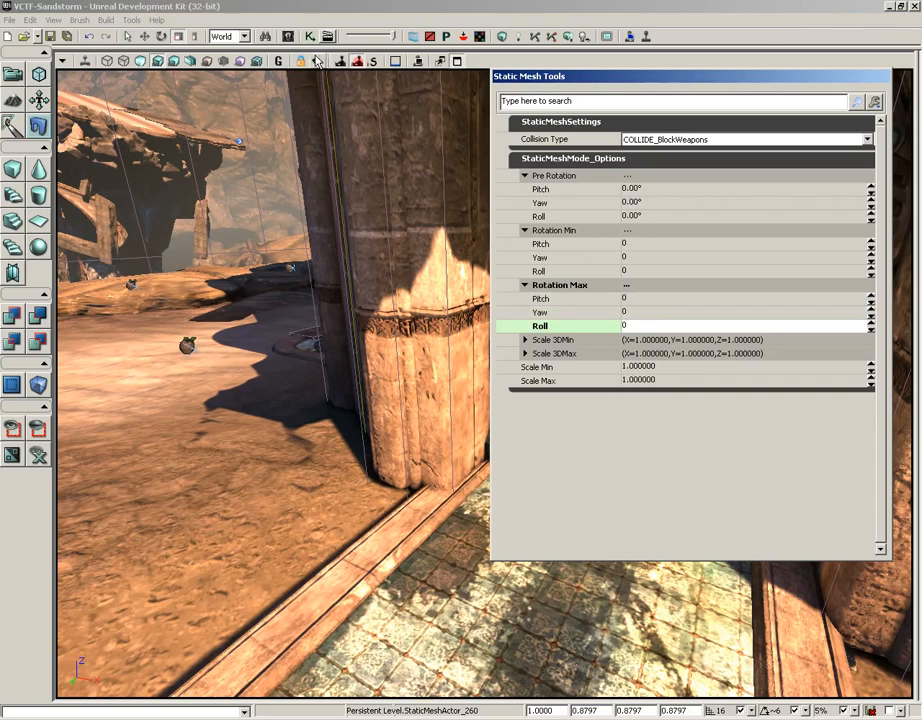
Find static meshes matching "statu" in the Content Browser, select S_HU_Deco_Statues_SM_Statue03_02 and close the browser
{"action": "left_click", "coordinate": [288, 38]}
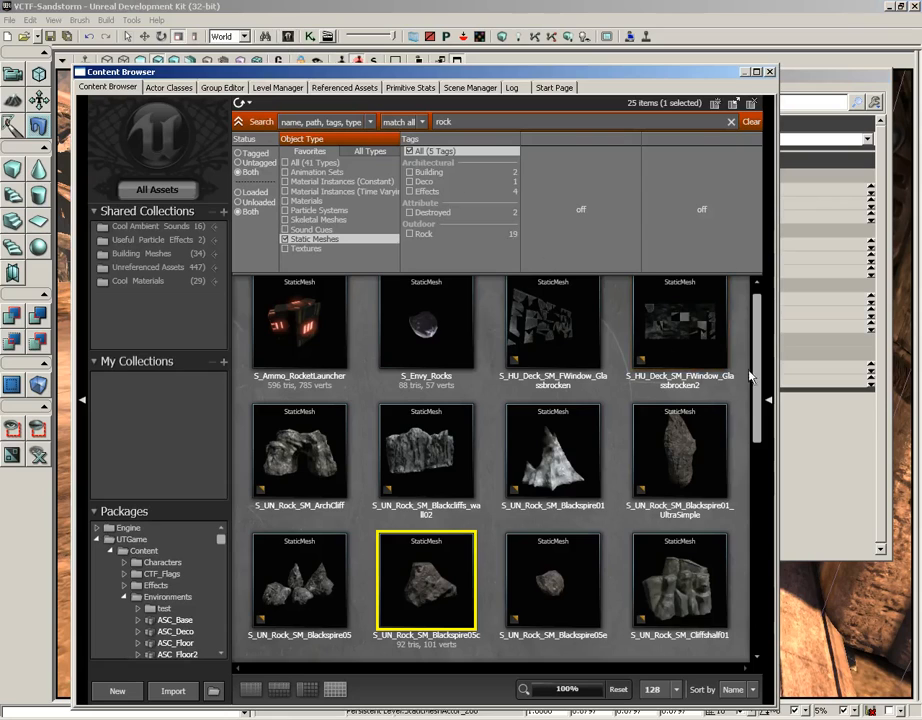
{"action": "scroll", "coordinate": [756, 400], "scroll_direction": "down", "scroll_amount": 1}
{"action": "left_click_drag", "start_coordinate": [756, 400], "coordinate": [735, 320]}
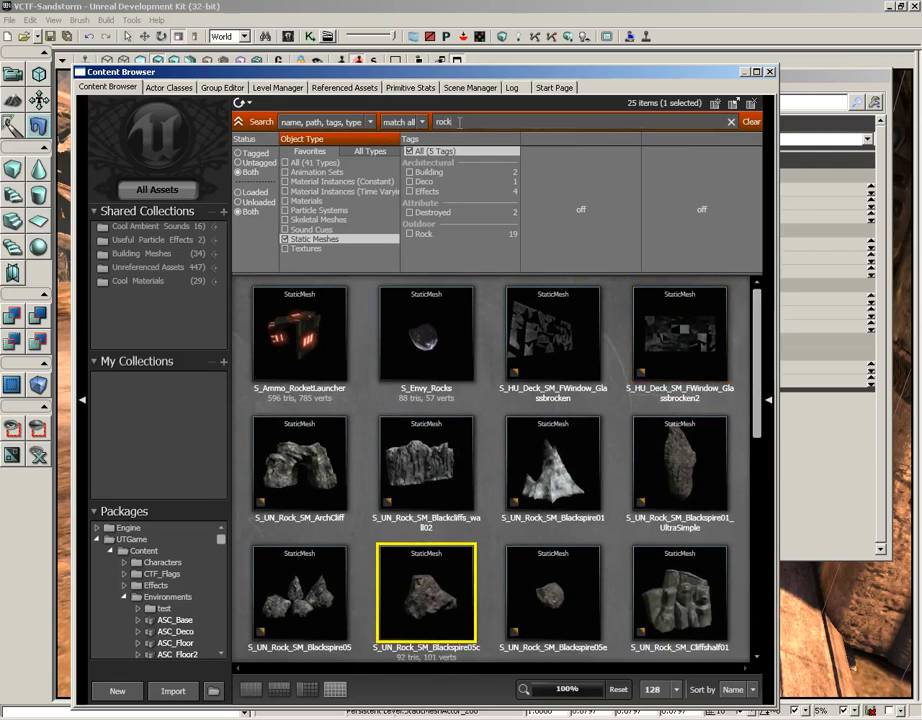
{"action": "left_click_drag", "start_coordinate": [459, 121], "coordinate": [437, 125]}
{"action": "type", "text": "statu"}
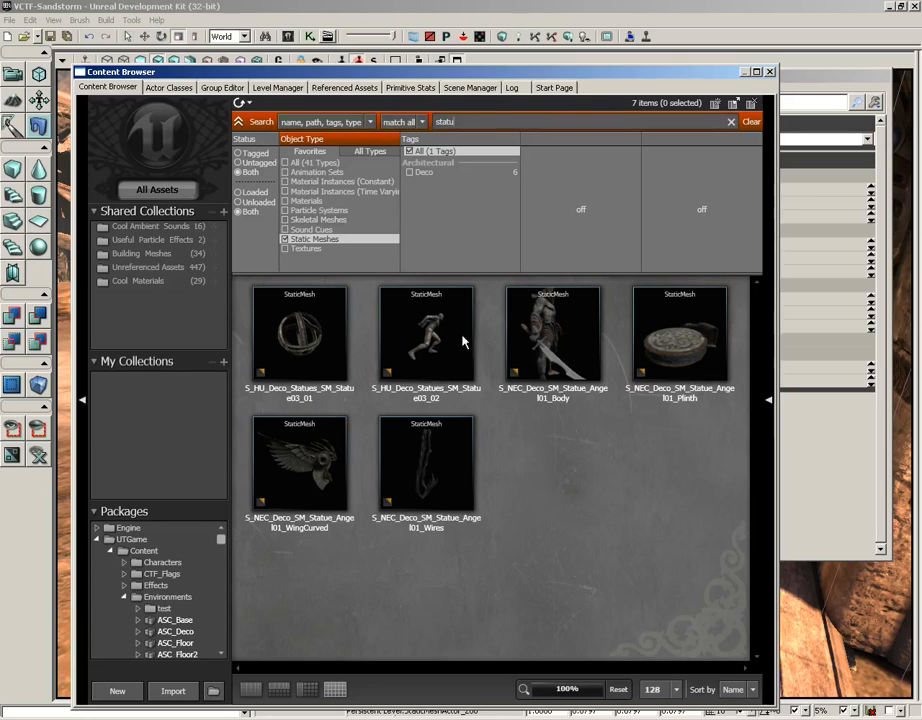
{"action": "left_click", "coordinate": [430, 335]}
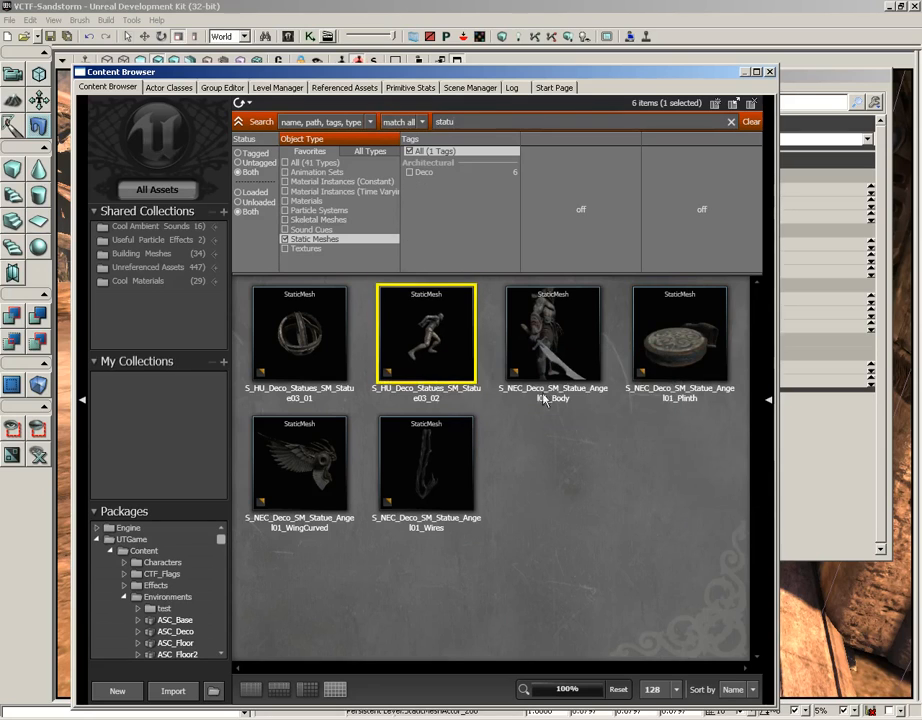
{"action": "left_click", "coordinate": [770, 71]}
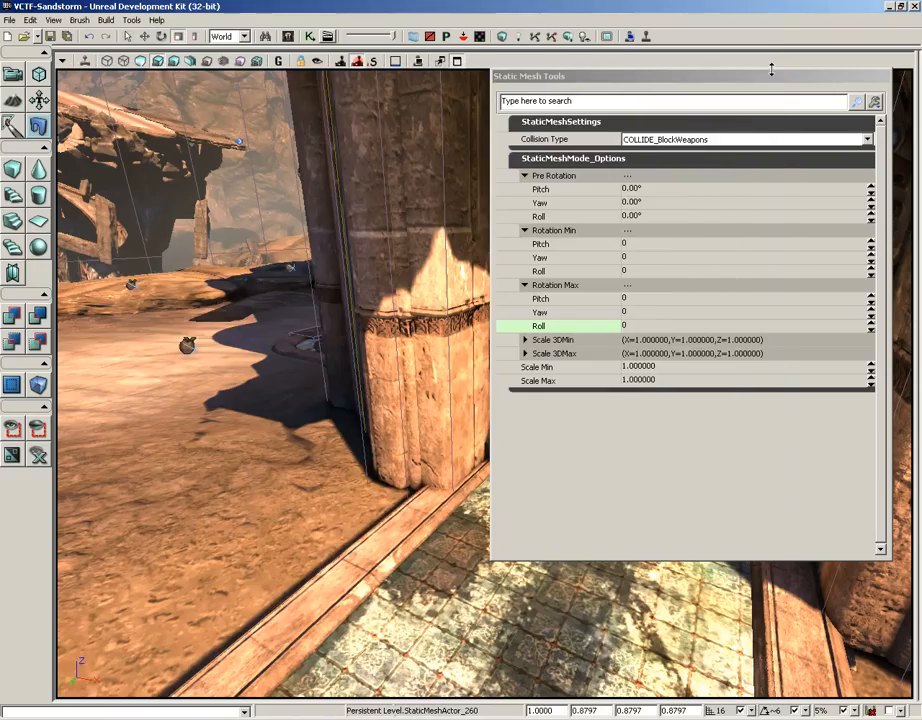
Place a copy of the running statue on the tiled walkway in front of the archway
{"action": "left_click_drag", "start_coordinate": [343, 518], "coordinate": [380, 545]}
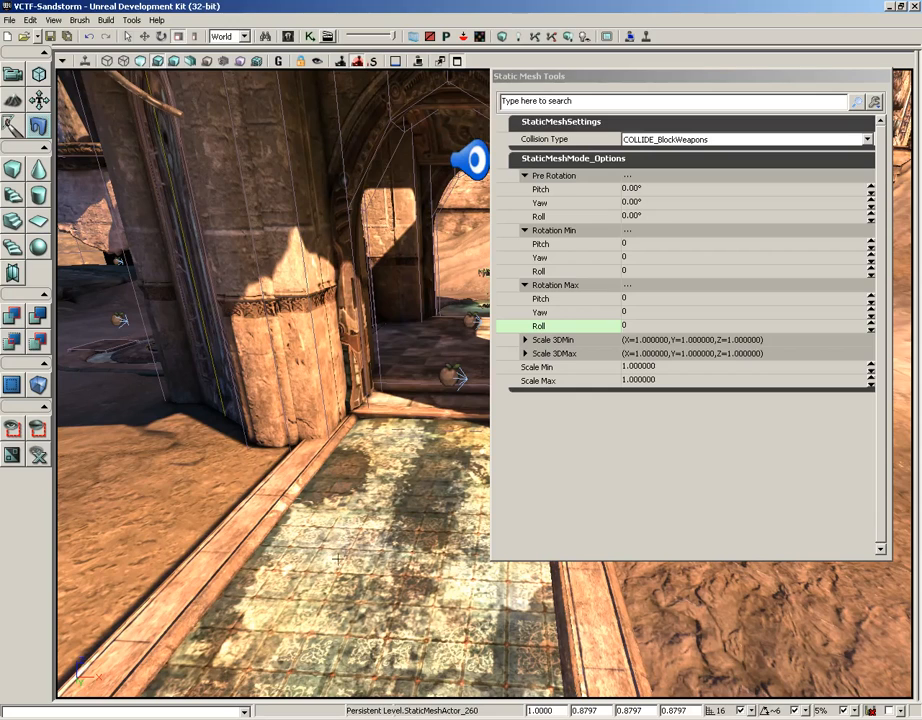
{"action": "left_click", "coordinate": [370, 547]}
{"action": "left_click_drag", "start_coordinate": [298, 555], "coordinate": [324, 517]}
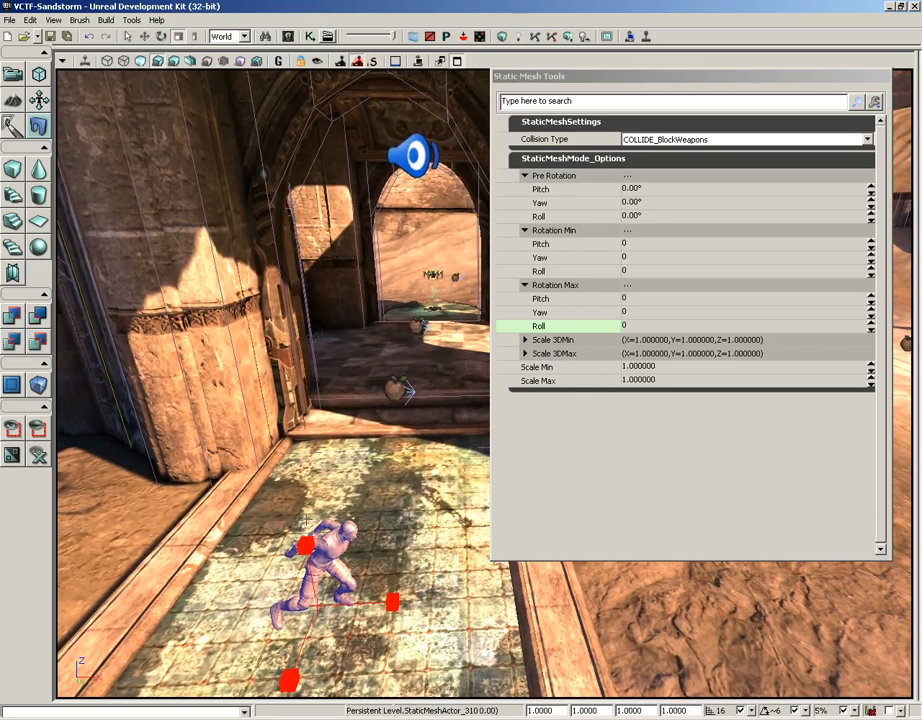
Place a second statue high on the pillar beside the archway and shift the tools window aside
{"action": "left_click", "coordinate": [175, 205]}
{"action": "middle_click_drag", "start_coordinate": [186, 281], "coordinate": [86, 134]}
{"action": "left_click_drag", "start_coordinate": [86, 134], "coordinate": [92, 67]}
{"action": "key", "text": "f"}
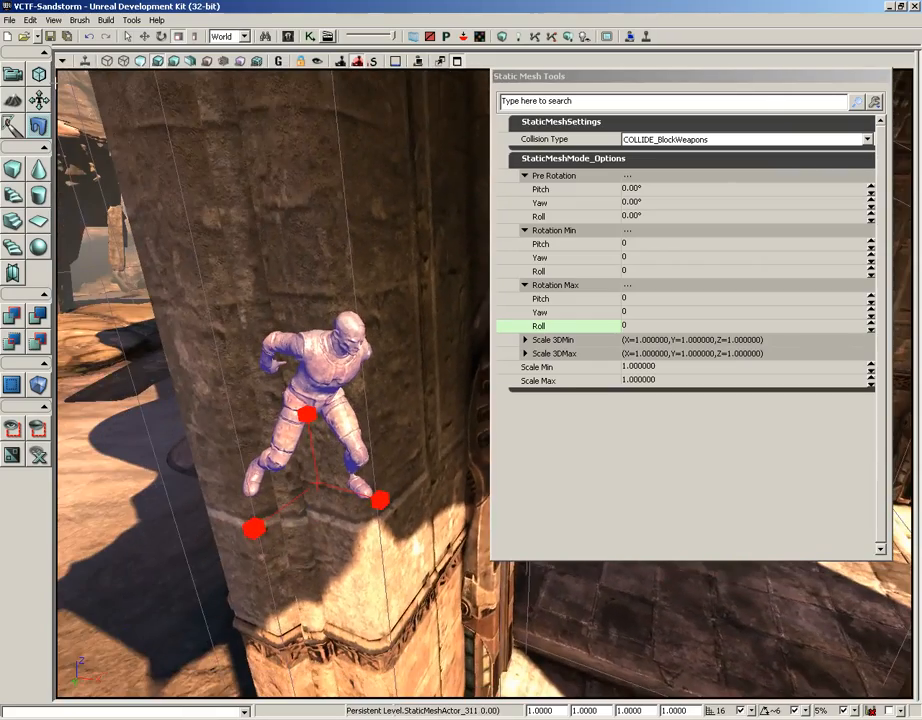
{"action": "left_click_drag", "start_coordinate": [300, 400], "coordinate": [392, 432]}
{"action": "left_click_drag", "start_coordinate": [675, 78], "coordinate": [703, 78]}
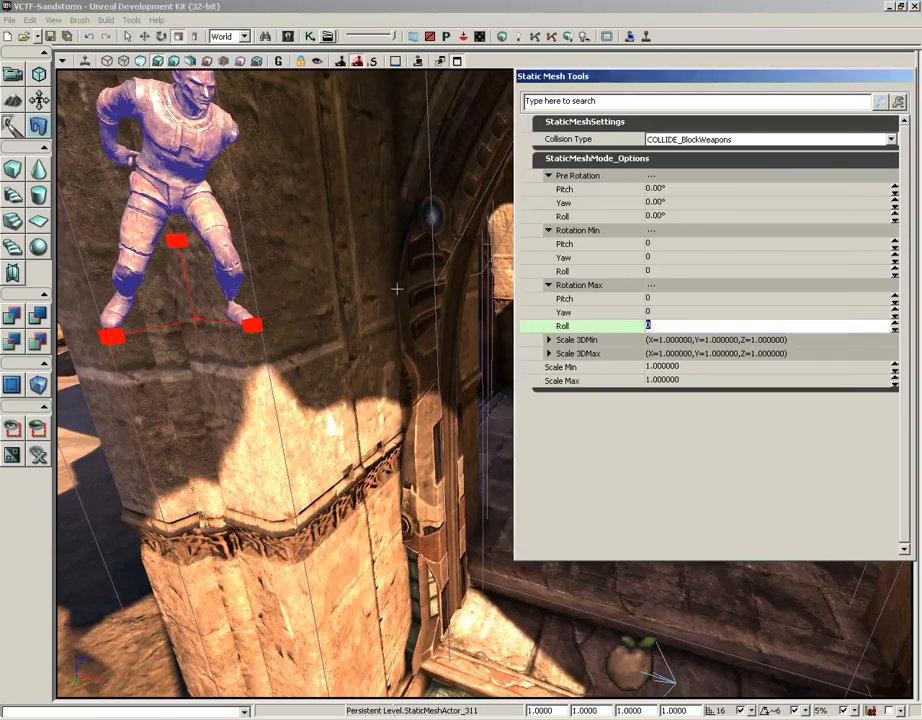
{"action": "mouse_move", "coordinate": [397, 288]}
{"action": "left_mouse_down"}
{"action": "mouse_move", "coordinate": [421, 350]}
{"action": "mouse_move", "coordinate": [405, 293]}
{"action": "left_mouse_up"}
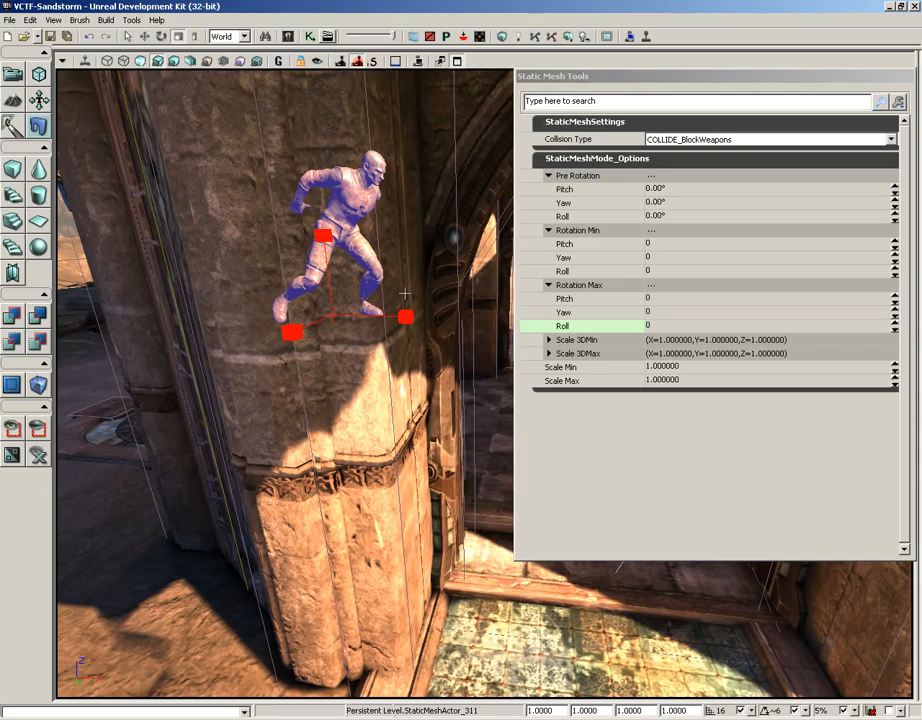
Place further statues on the lower front and side faces of the pillar, aligned to its surfaces
{"action": "left_click", "coordinate": [350, 405]}
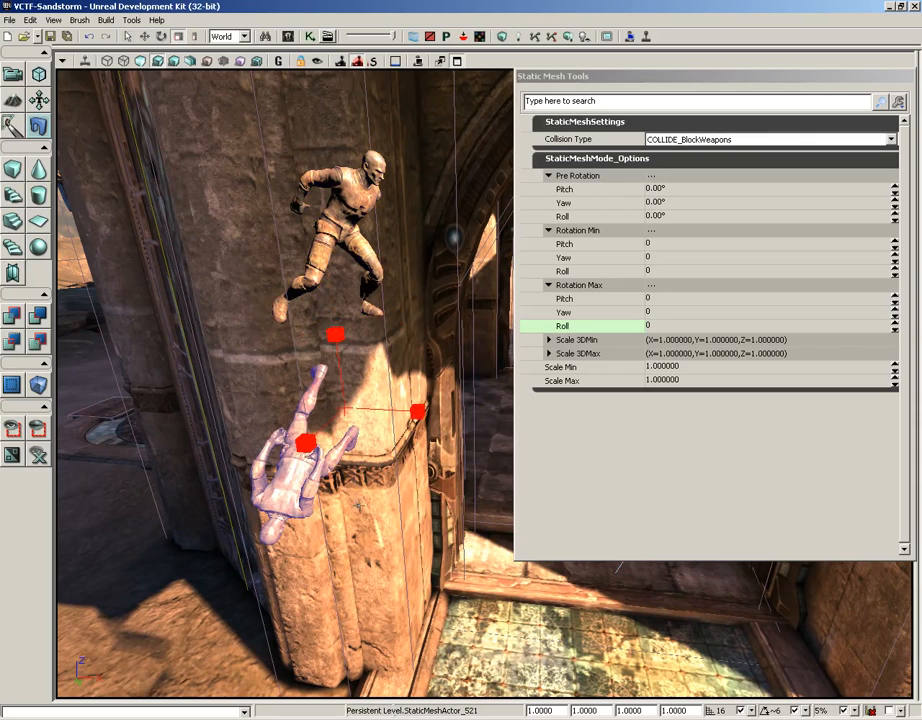
{"action": "mouse_move", "coordinate": [359, 492]}
{"action": "right_mouse_down"}
{"action": "mouse_move", "coordinate": [346, 565]}
{"action": "mouse_move", "coordinate": [339, 501]}
{"action": "mouse_move", "coordinate": [272, 494]}
{"action": "mouse_move", "coordinate": [400, 502]}
{"action": "mouse_move", "coordinate": [354, 511]}
{"action": "right_mouse_up"}
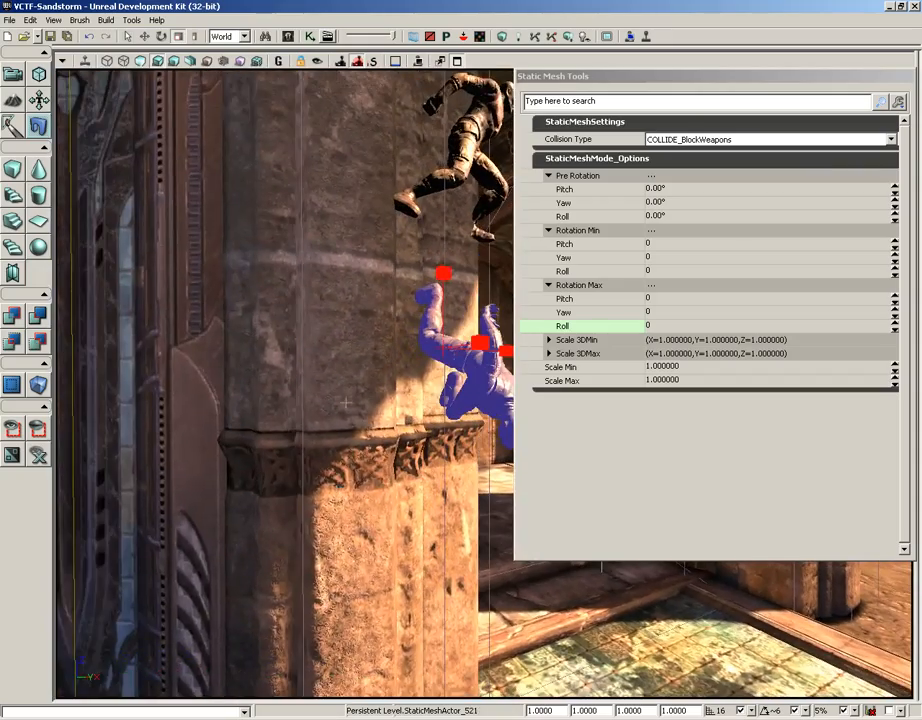
{"action": "left_click", "coordinate": [326, 303]}
{"action": "left_click", "coordinate": [316, 365]}
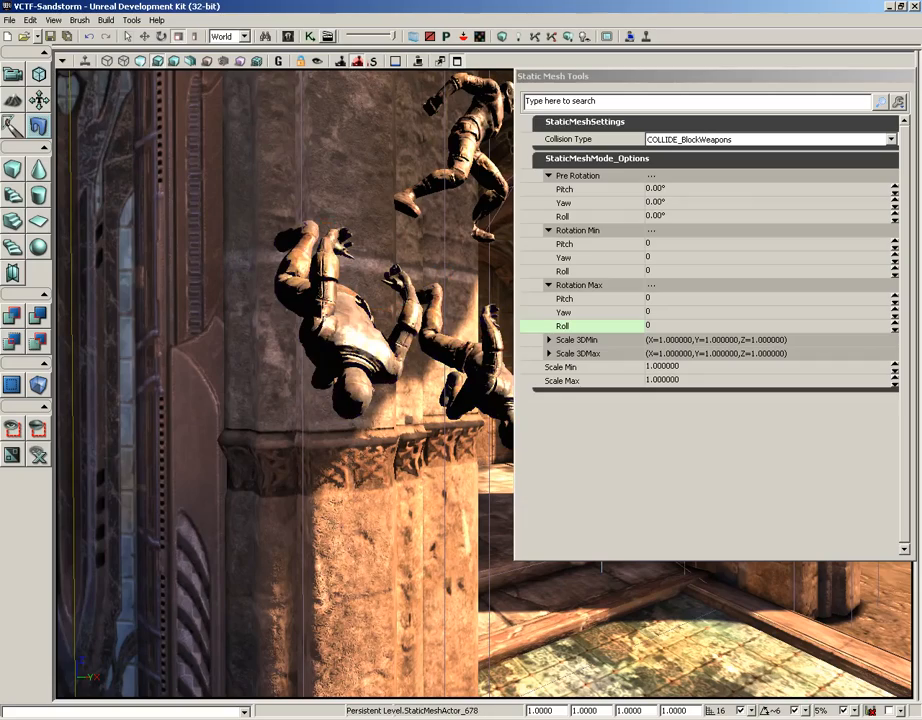
{"action": "left_click", "coordinate": [386, 551]}
{"action": "left_click_drag", "start_coordinate": [300, 504], "coordinate": [372, 598]}
{"action": "right_click_drag", "start_coordinate": [304, 512], "coordinate": [400, 496]}
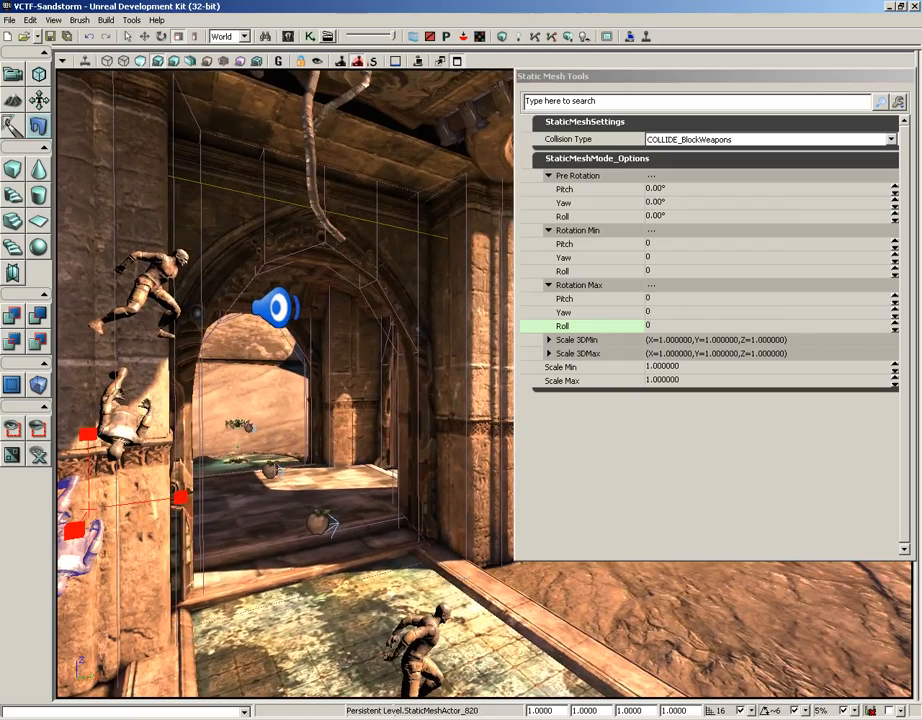
Move the Static Mesh Tools window off the distant buildings and switch back to Camera Mode
{"action": "left_click_drag", "start_coordinate": [691, 85], "coordinate": [485, 88]}
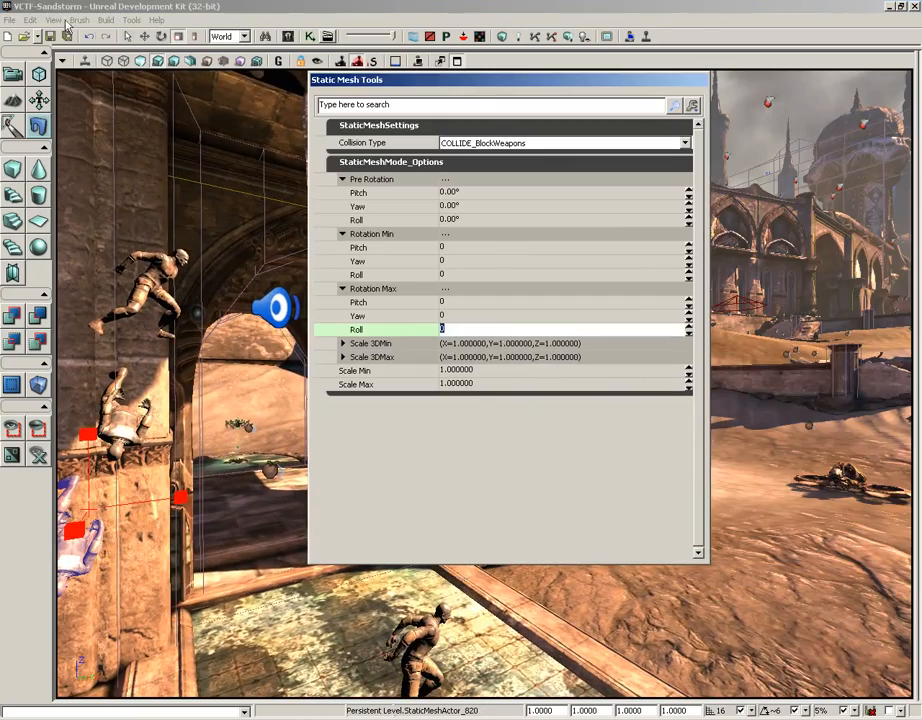
{"action": "left_click", "coordinate": [14, 77]}
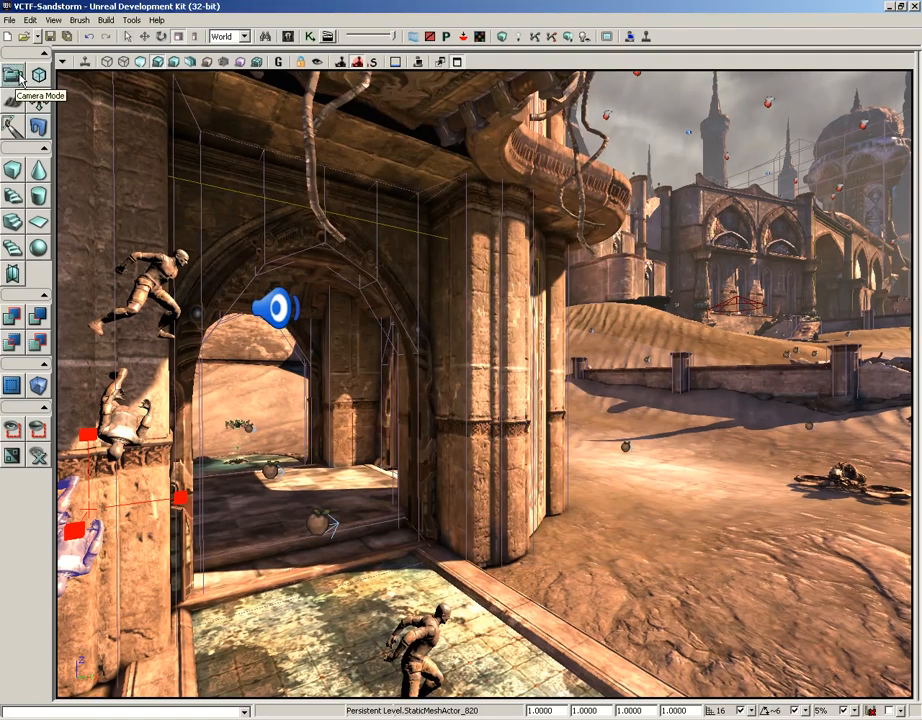